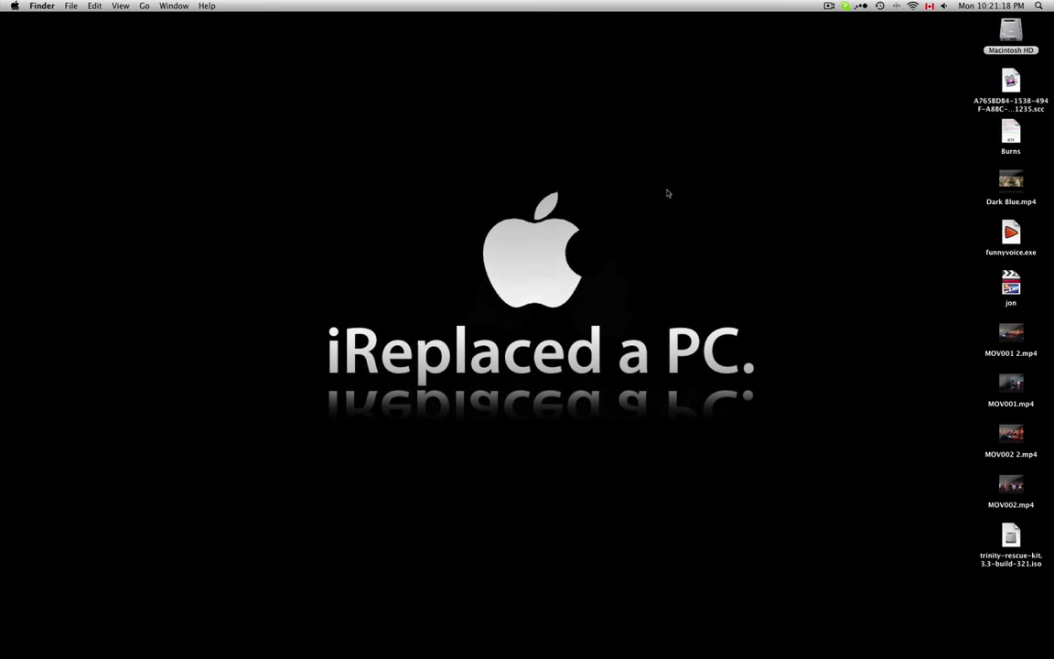
# Step: Launch iDVD from a Spotlight search for 'idvd'
pyautogui.click(1039, 6)
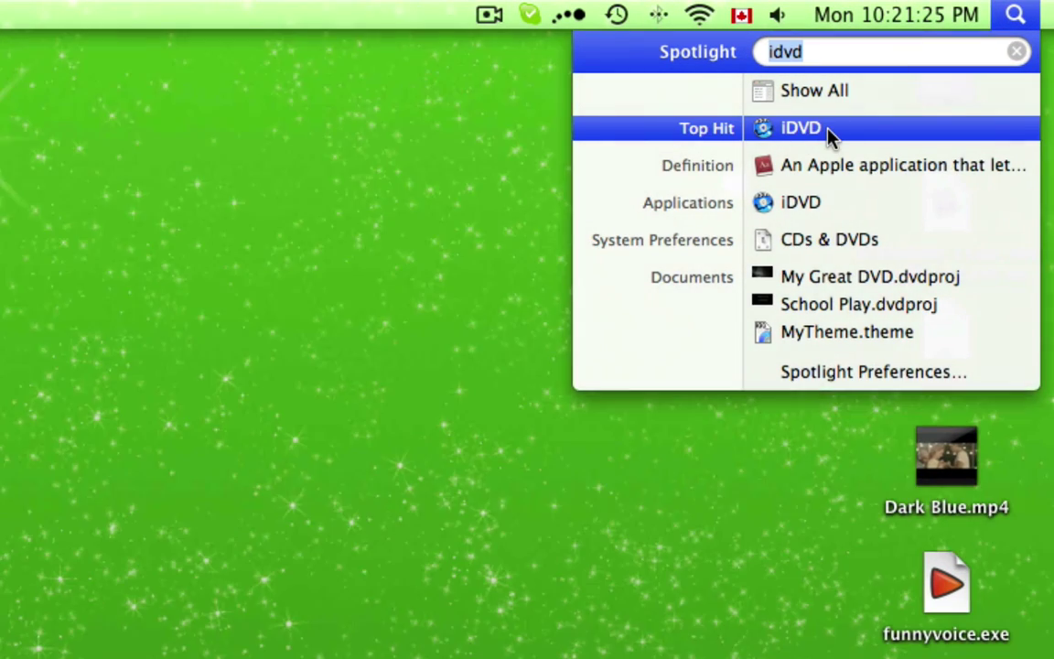
pyautogui.click(830, 136)
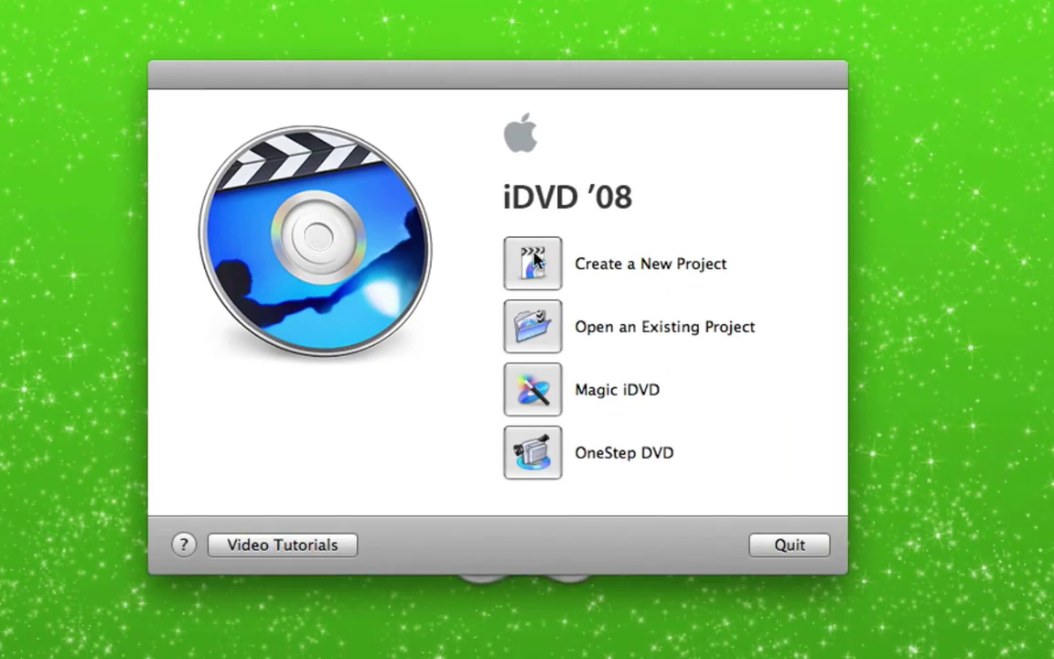
# Step: Create a Widescreen (16:9) project named My Great DVD, replacing the existing file
pyautogui.click(535, 262)
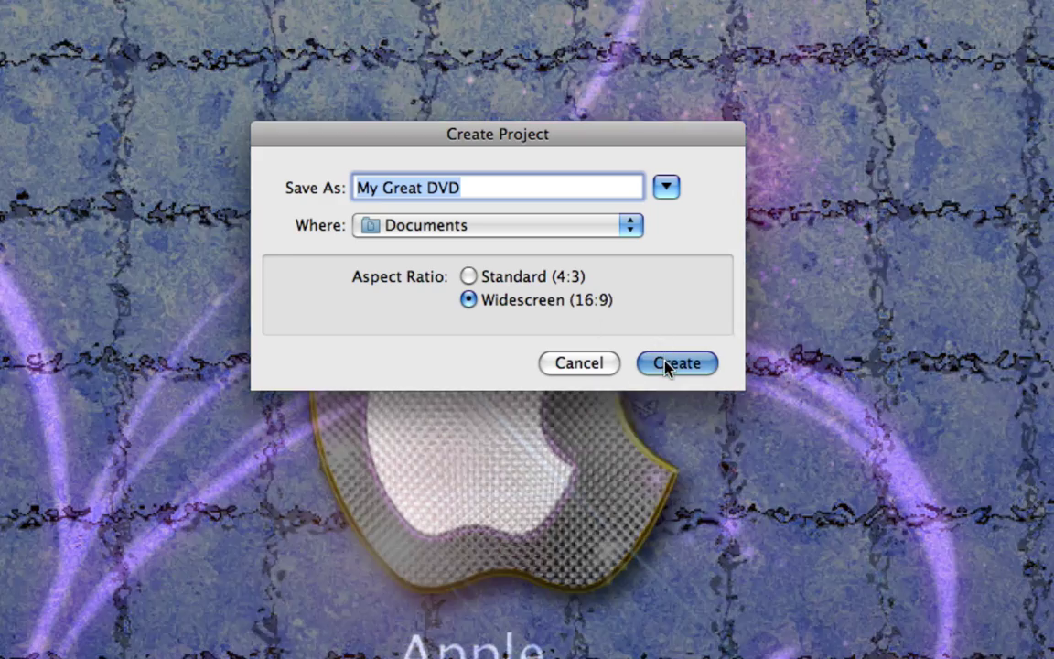
pyautogui.click(668, 364)
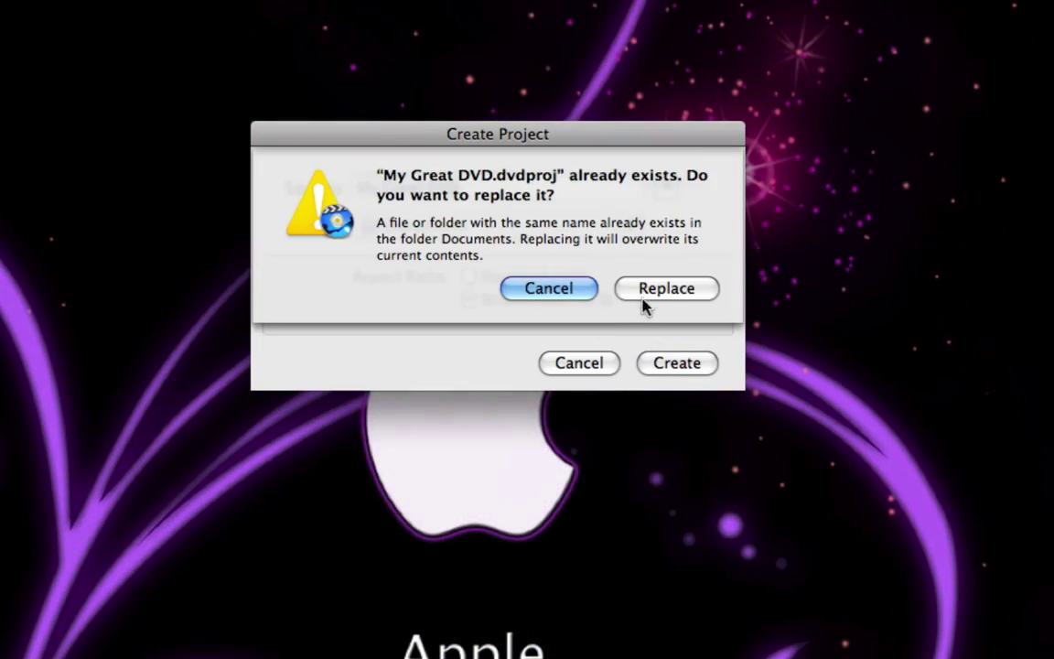
pyautogui.click(669, 291)
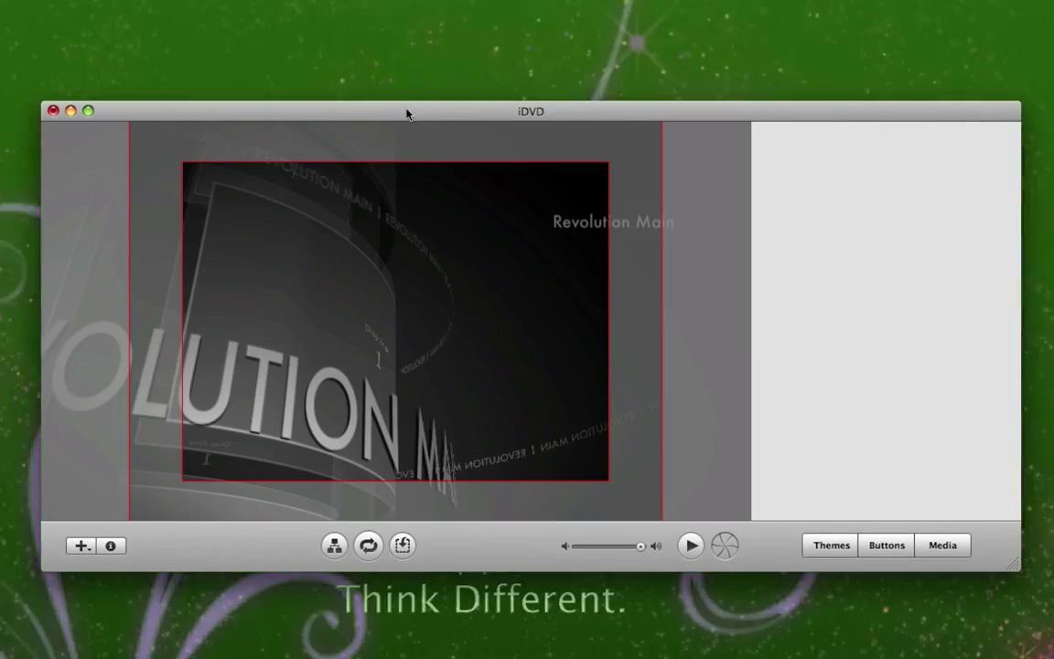
# Step: Apply the Modern theme, updating existing objects, and choose its Extras variant
pyautogui.moveTo(404, 111); pyautogui.dragTo(369, 162)
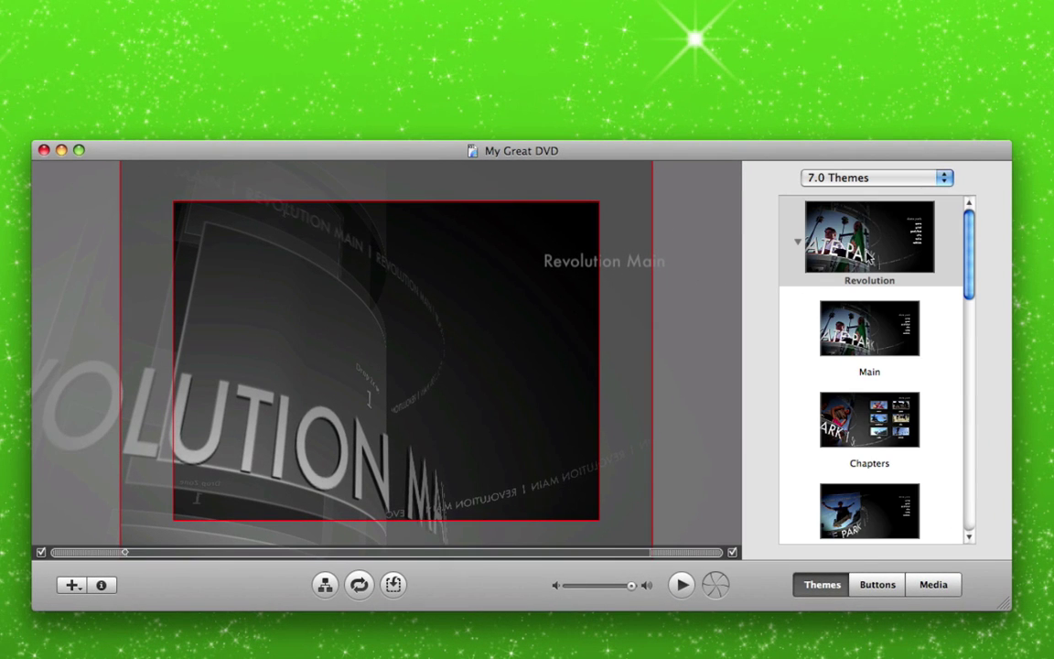
pyautogui.scroll(-4, 868, 263)
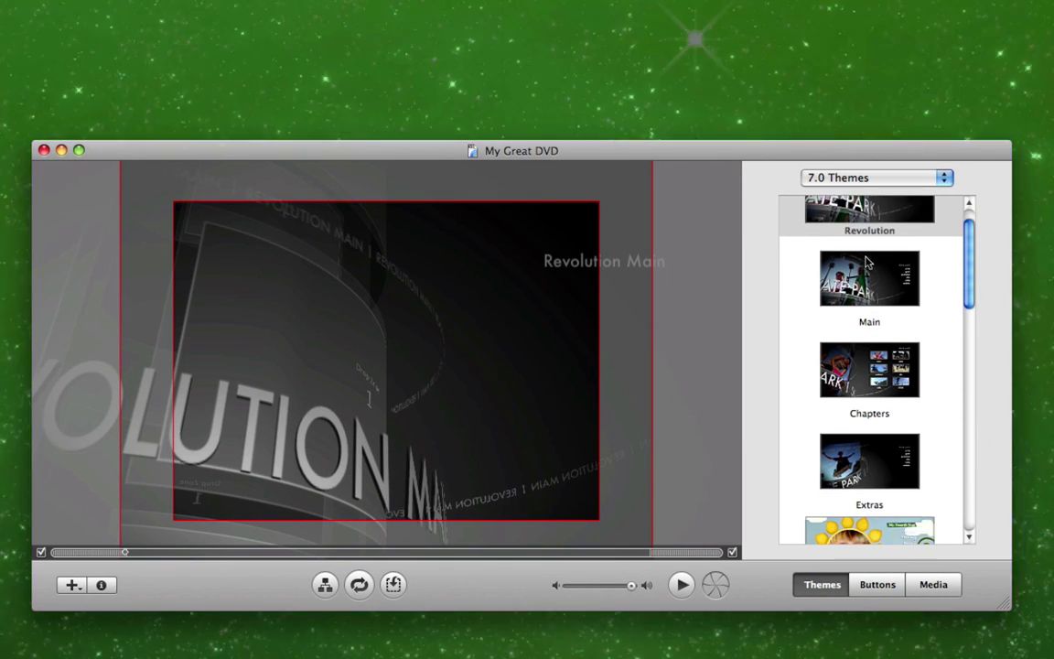
pyautogui.scroll(-5, 868, 263)
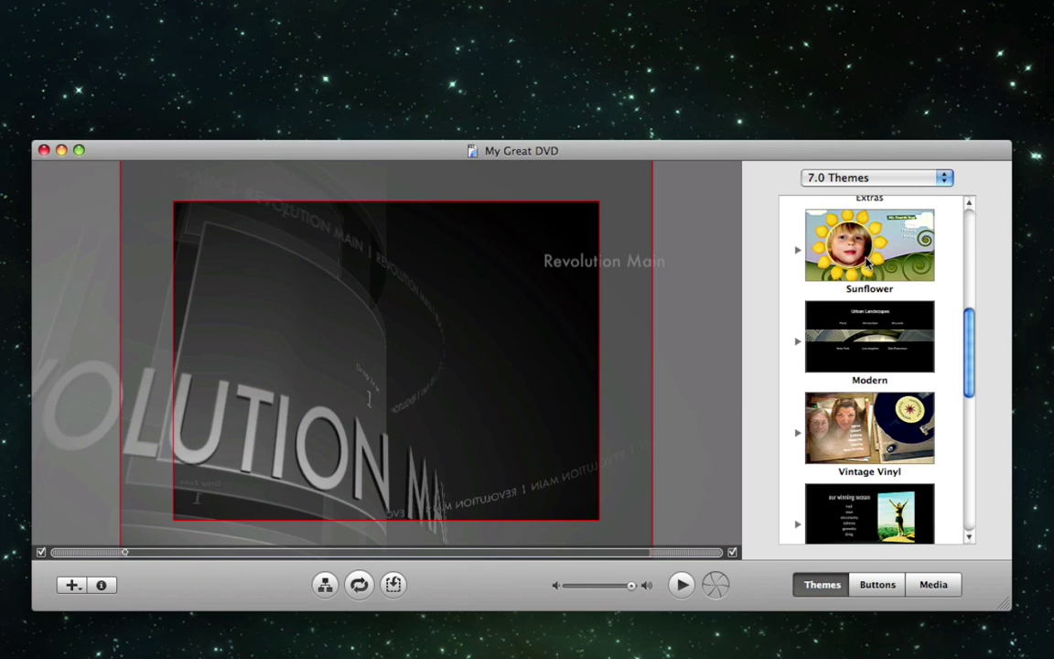
pyautogui.click(870, 331)
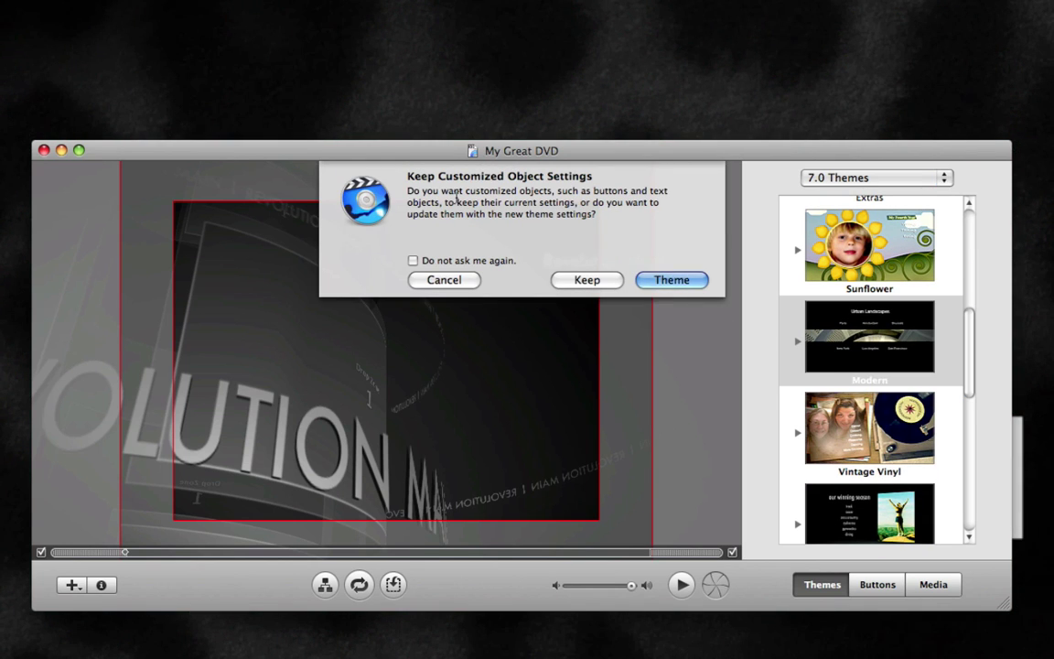
pyautogui.click(672, 280)
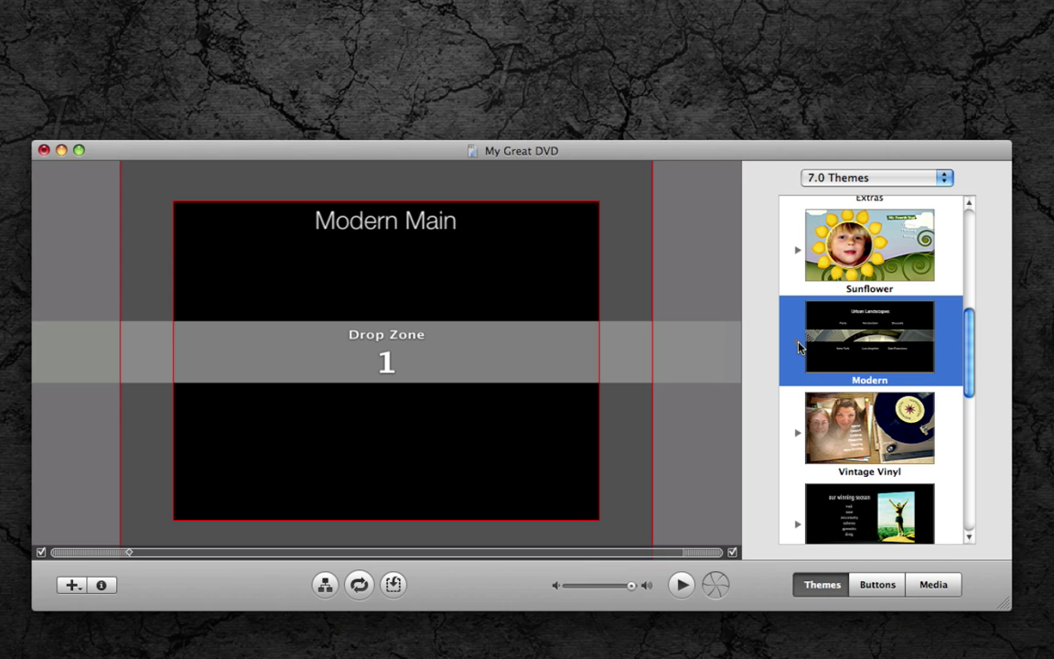
pyautogui.click(797, 348)
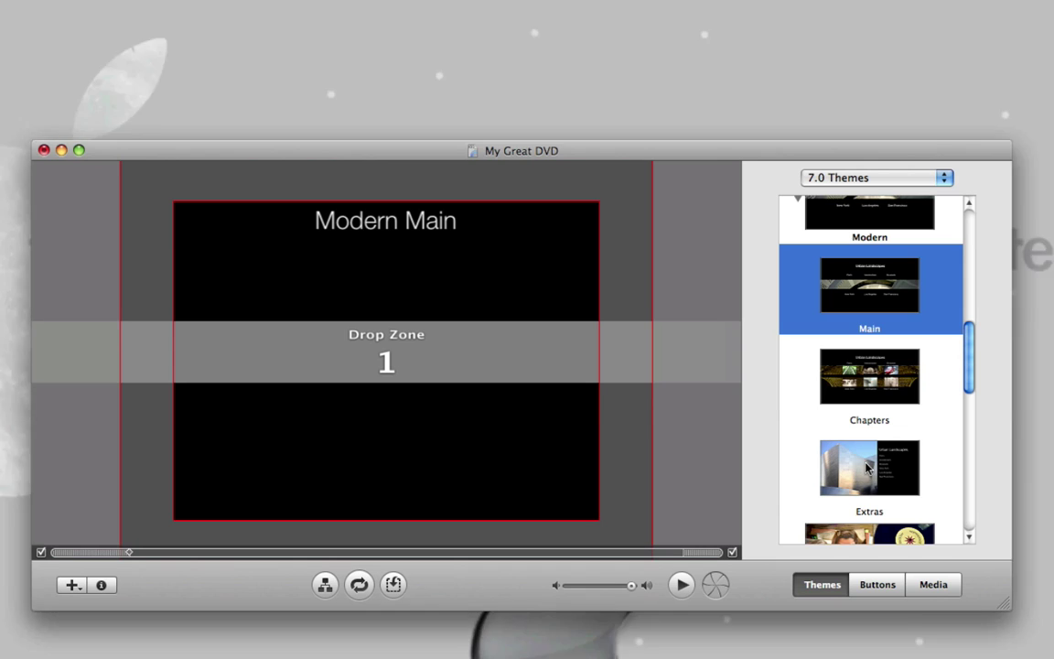
pyautogui.click(884, 465)
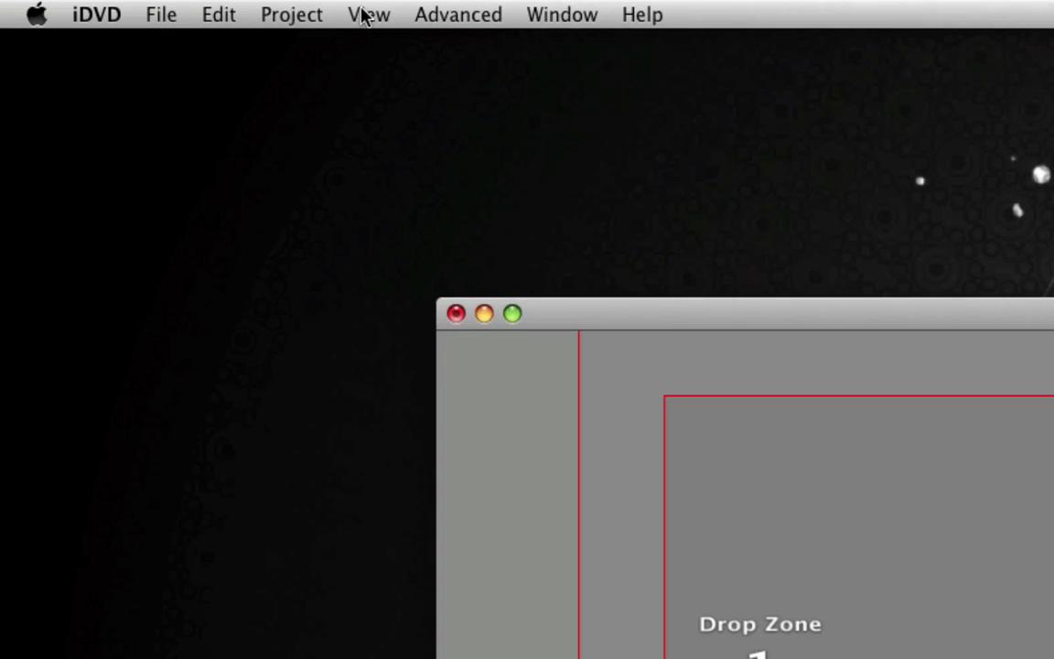
pyautogui.click(368, 15)
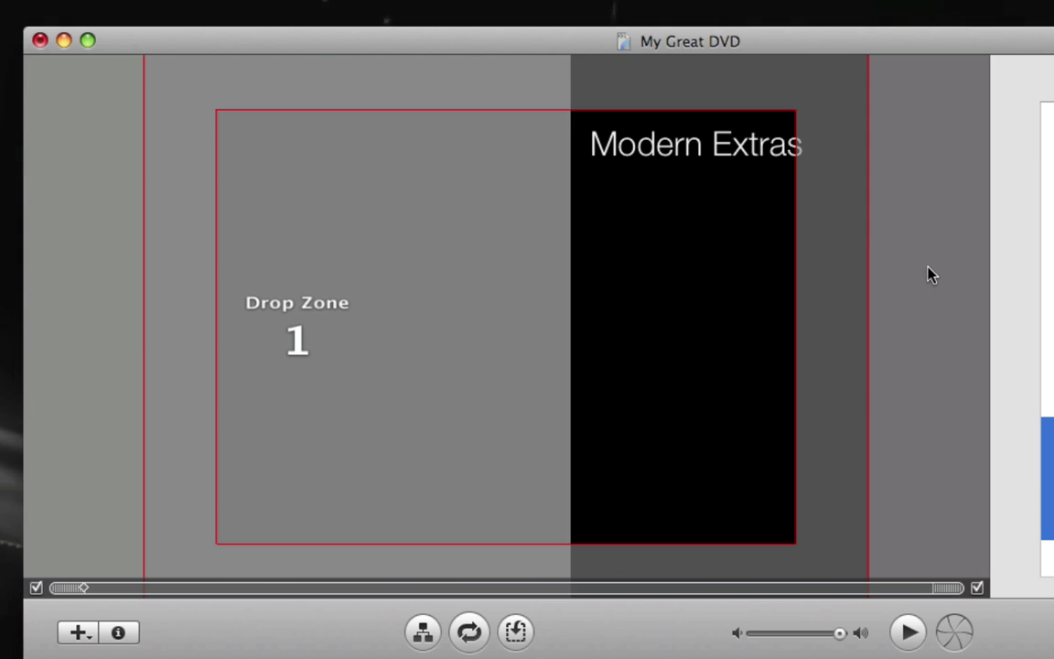
# Step: Replace the 'Modern Extras' menu title text with 'HappyNess'
pyautogui.click(682, 159)
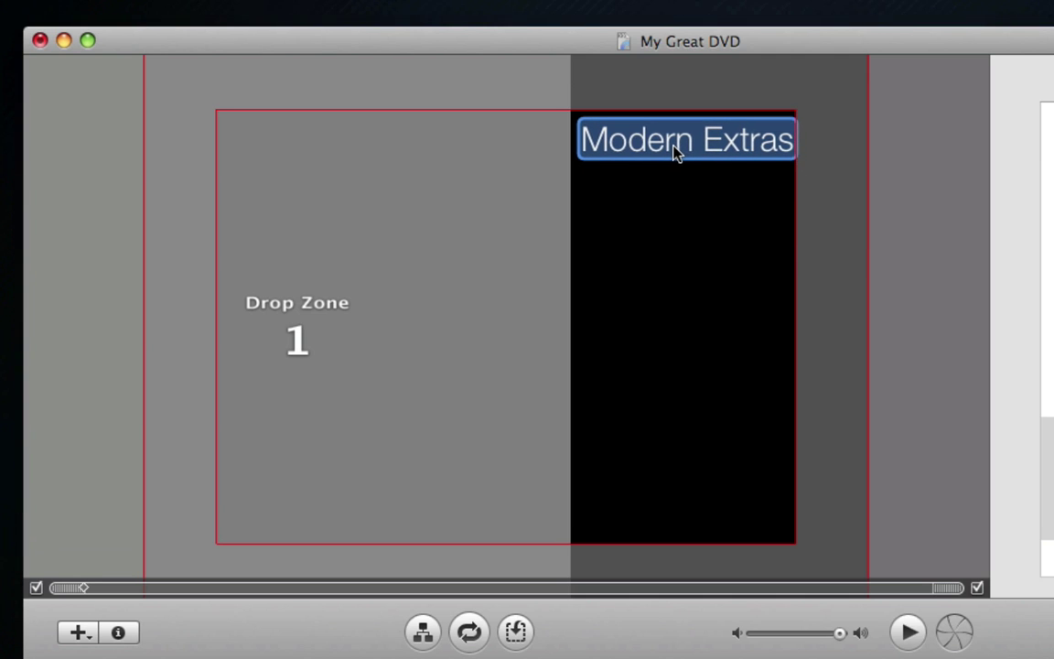
pyautogui.moveTo(675, 154); pyautogui.dragTo(671, 151)
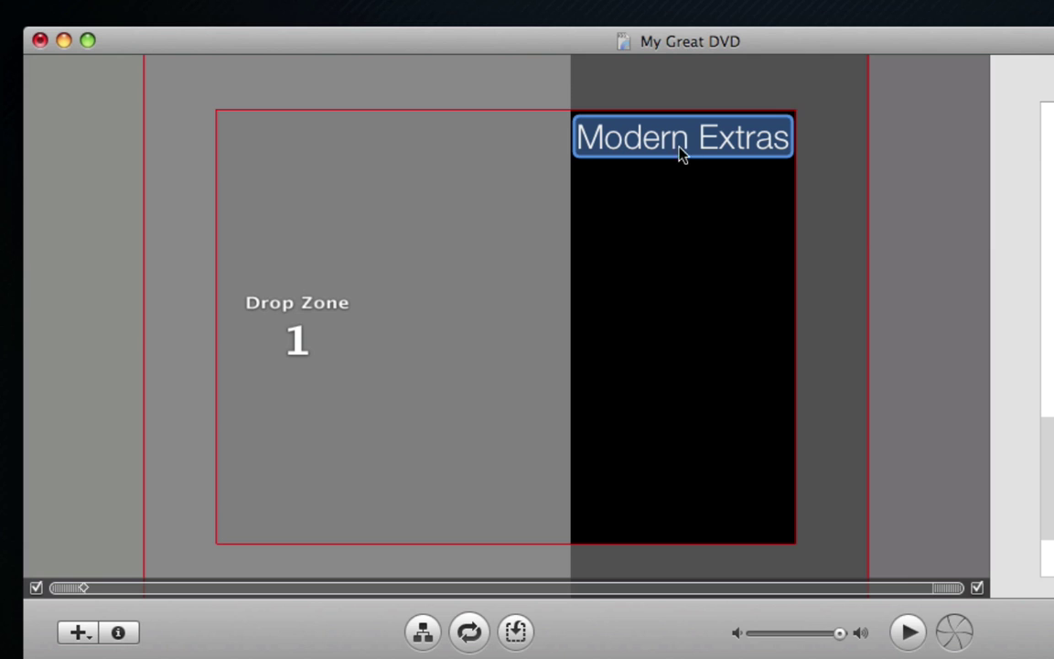
pyautogui.click(645, 151)
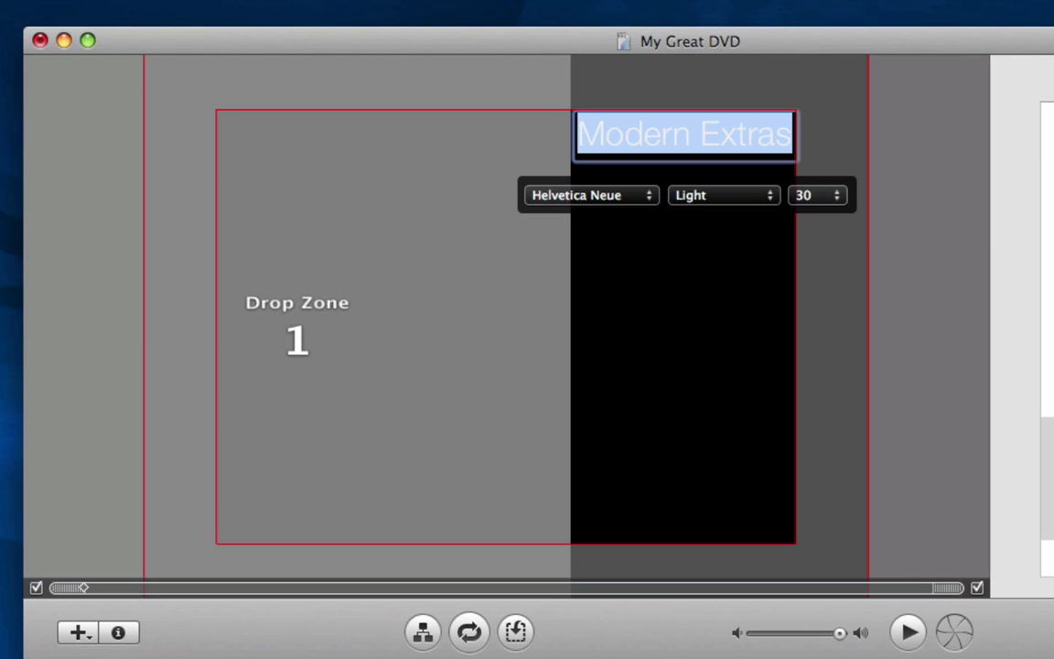
pyautogui.write('Happy')
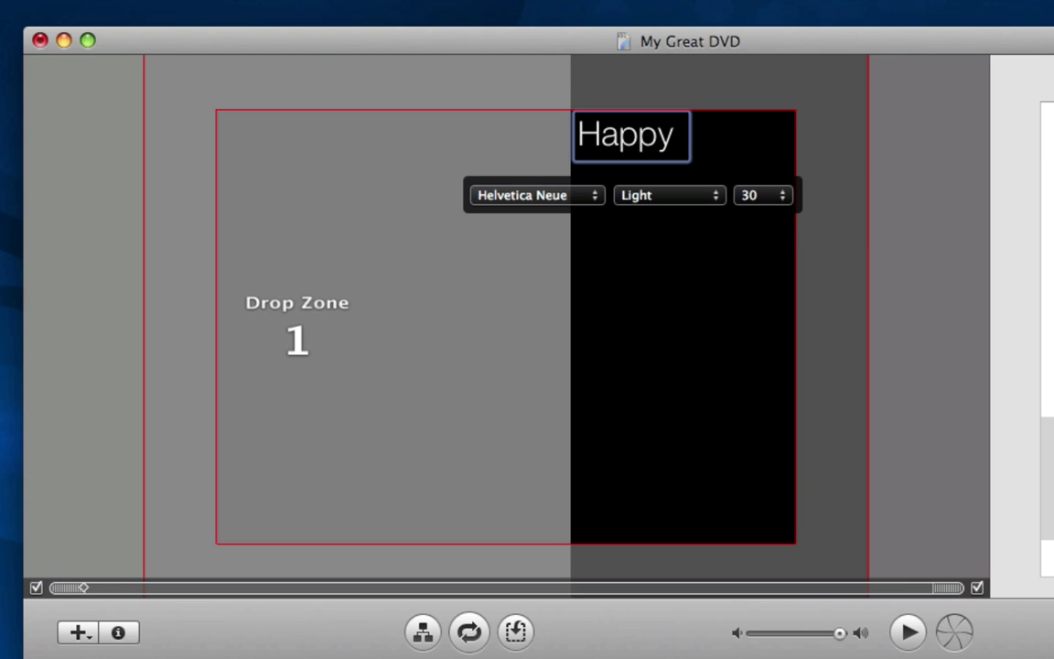
pyautogui.write('N')
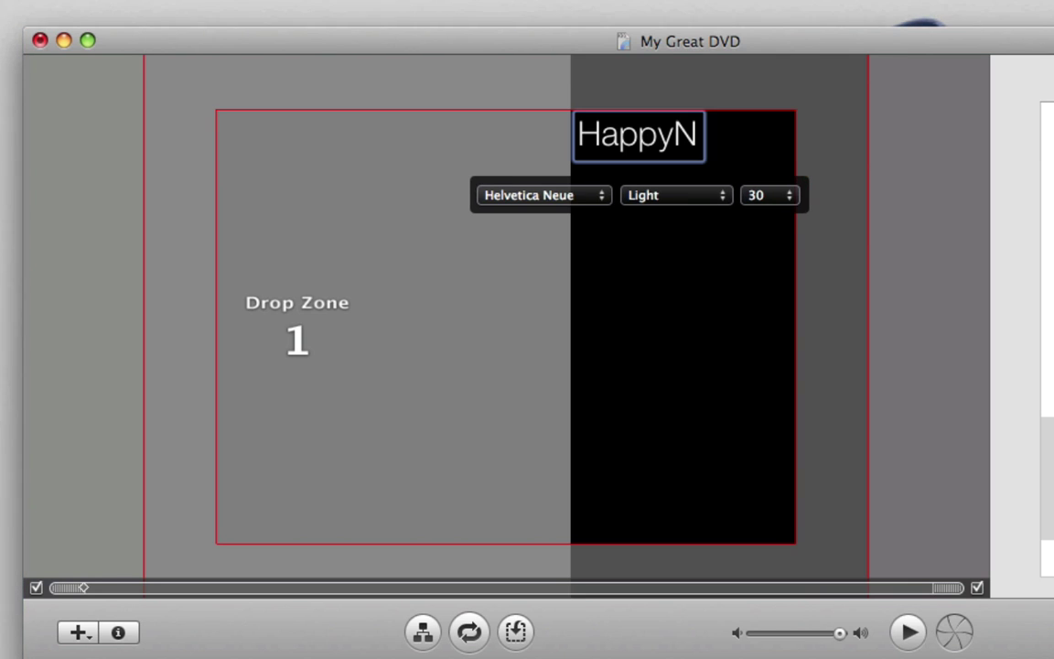
pyautogui.write('ess')
pyautogui.click(674, 249)
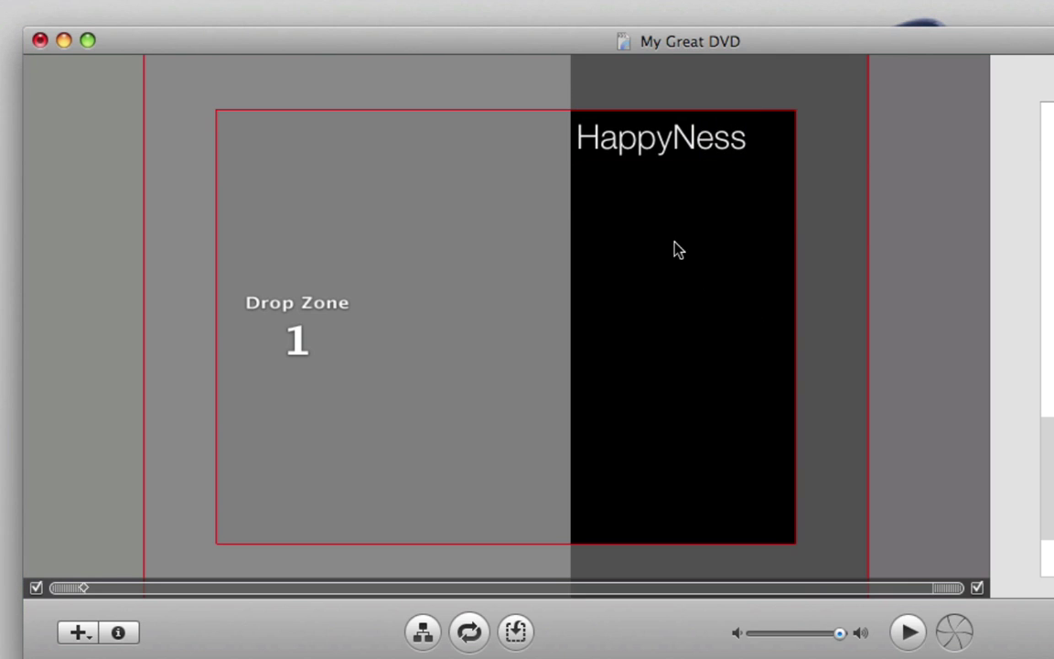
pyautogui.doubleClick(684, 161)
# Step: Drop MOV001 2.mp4 from the desktop into the black area below HappyNess as a movie button
pyautogui.click(689, 214)
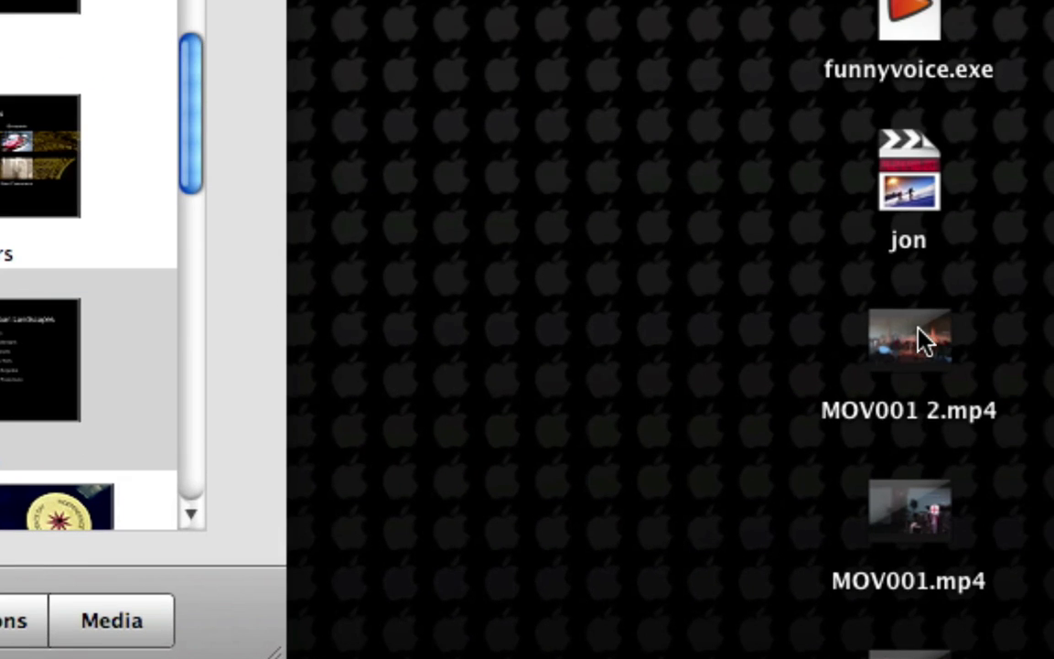
pyautogui.click(915, 347)
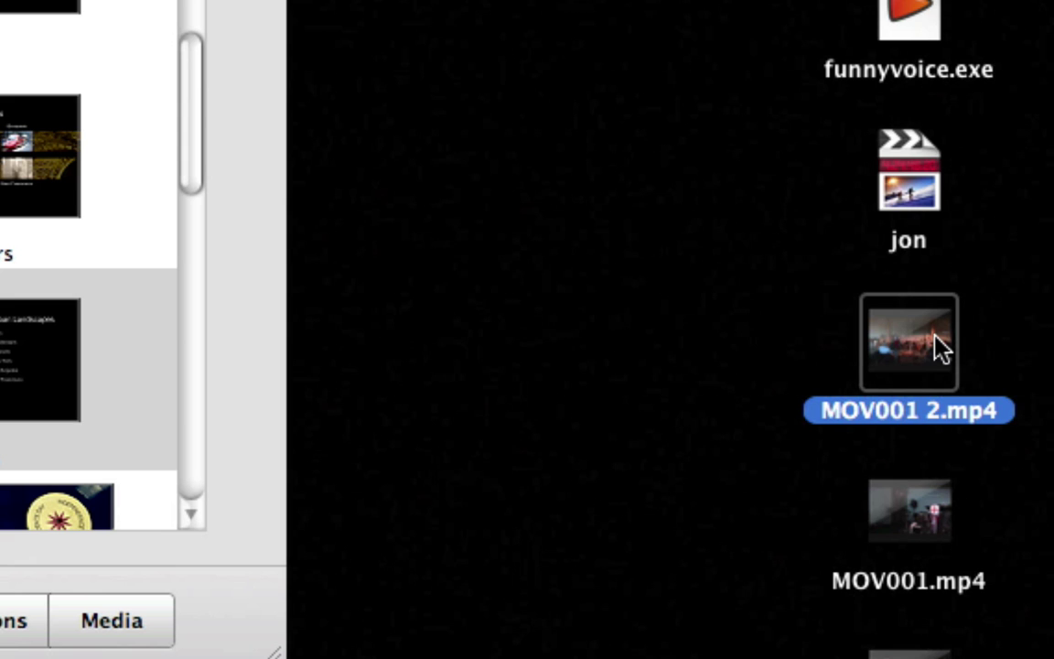
pyautogui.moveTo(935, 337)
pyautogui.mouseDown()
pyautogui.moveTo(419, 271)
pyautogui.moveTo(866, 301)
pyautogui.moveTo(627, 259)
pyautogui.moveTo(605, 165)
pyautogui.moveTo(607, 240)
pyautogui.moveTo(934, 357)
pyautogui.mouseUp()
pyautogui.moveTo(409, 253); pyautogui.dragTo(595, 226)
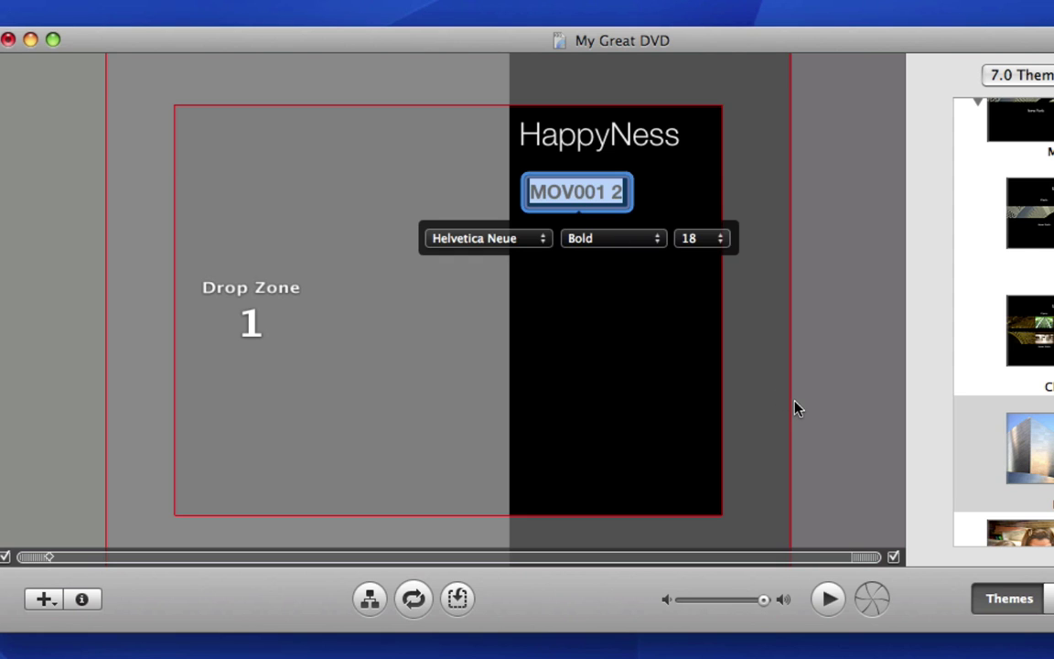
# Step: Label the video button 'HI' in 36-point type
pyautogui.write('hi')
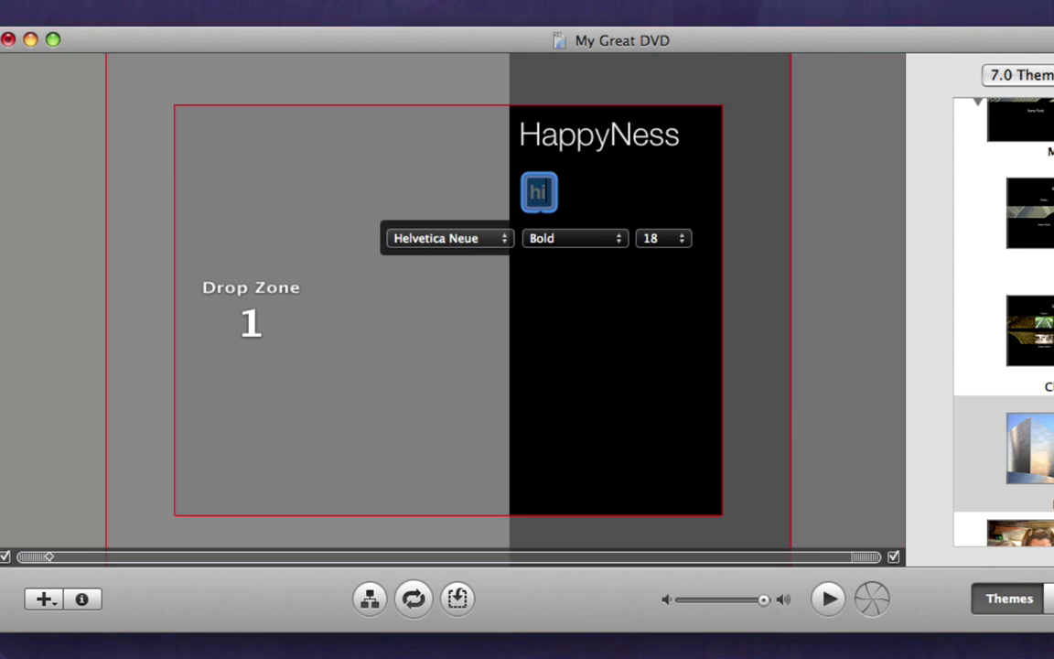
pyautogui.press('BackSpace')
pyautogui.press('BackSpace')
pyautogui.write('HI')
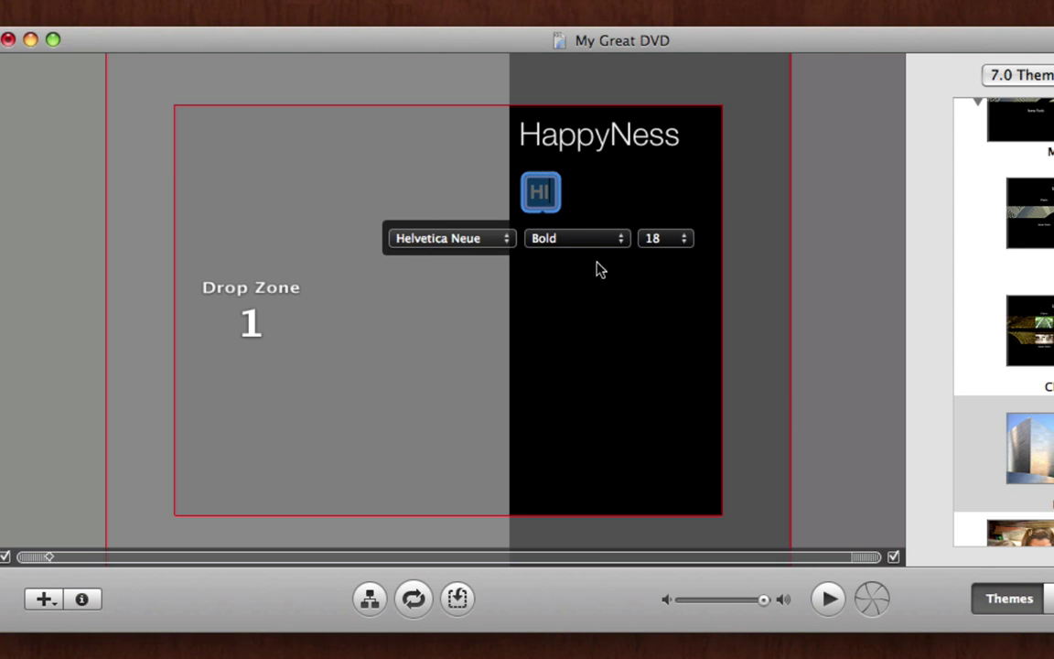
pyautogui.click(679, 238)
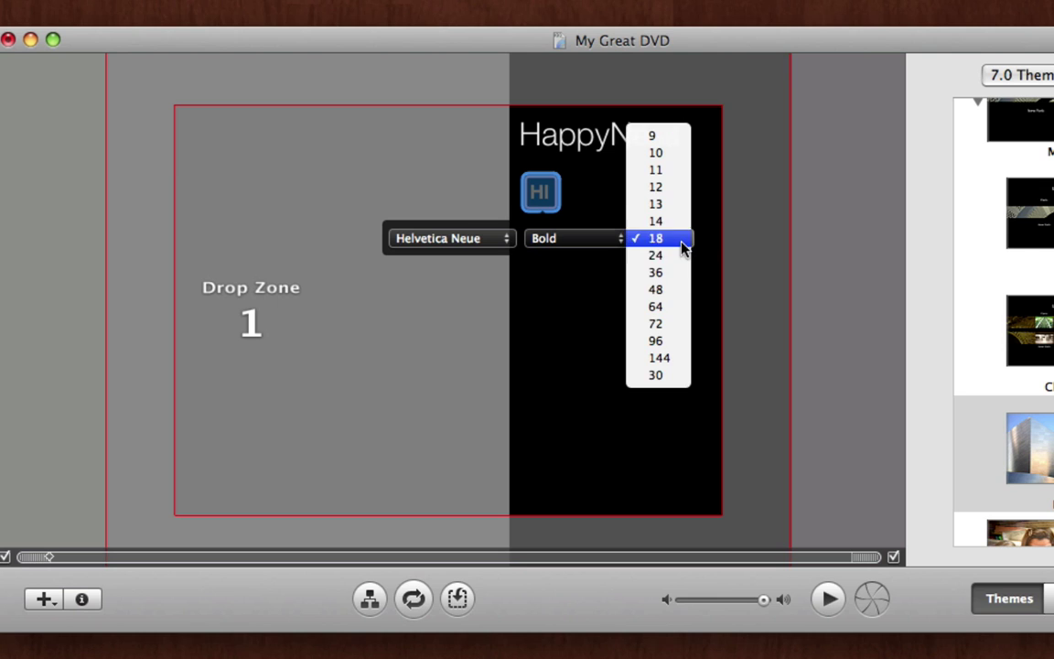
pyautogui.click(672, 273)
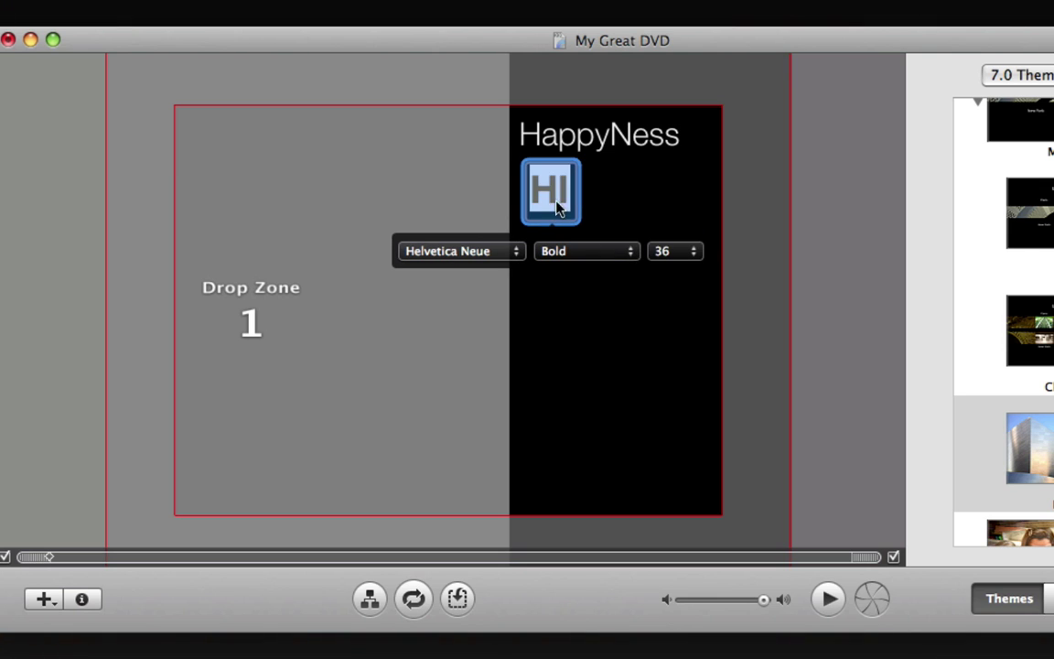
# Step: Move the HI button slightly right and down beneath the title
pyautogui.click(636, 209)
pyautogui.moveTo(558, 207); pyautogui.dragTo(616, 223)
pyautogui.click(626, 313)
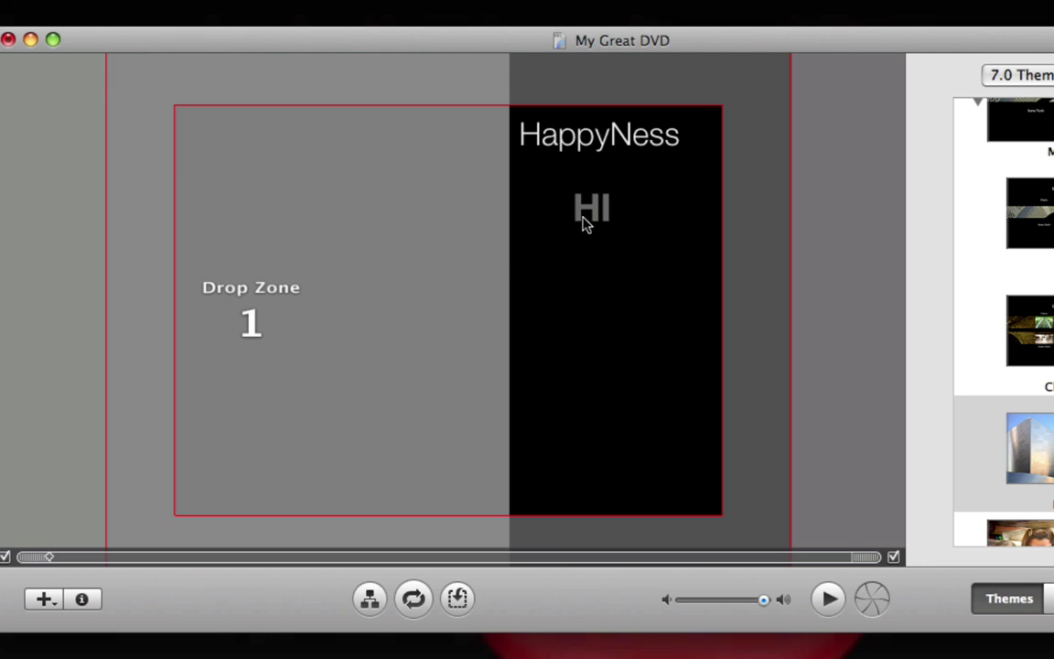
pyautogui.click(599, 217)
pyautogui.click(609, 313)
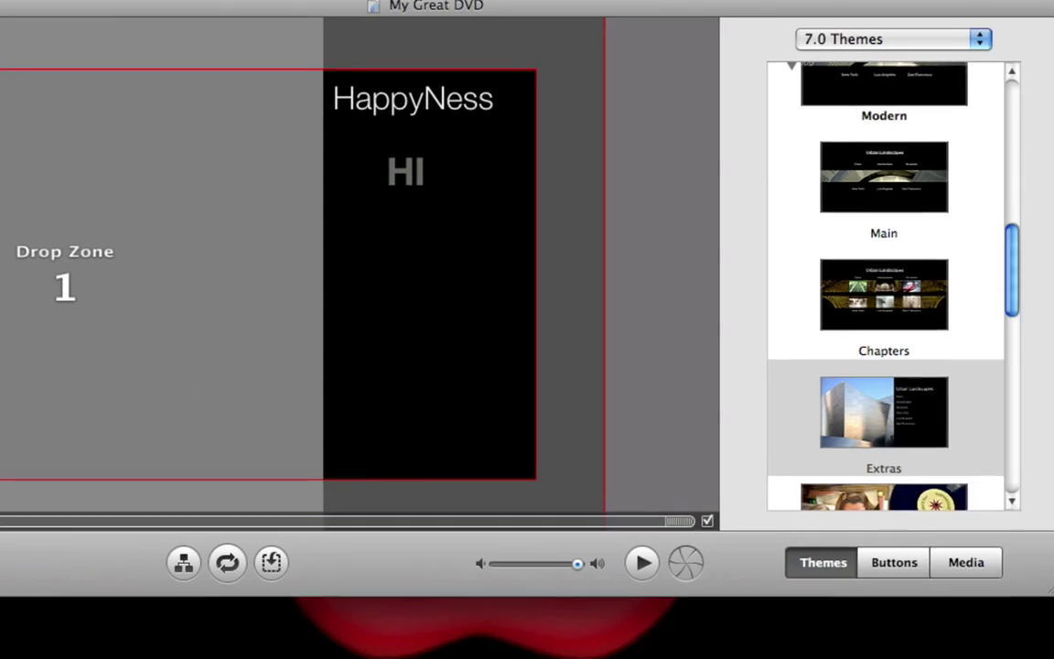
# Step: Fill Drop Zone 1 with MOV001 2.mp4 looping 10:13–23:55, then preview the menu motion on loop
pyautogui.moveTo(949, 317); pyautogui.dragTo(311, 228)
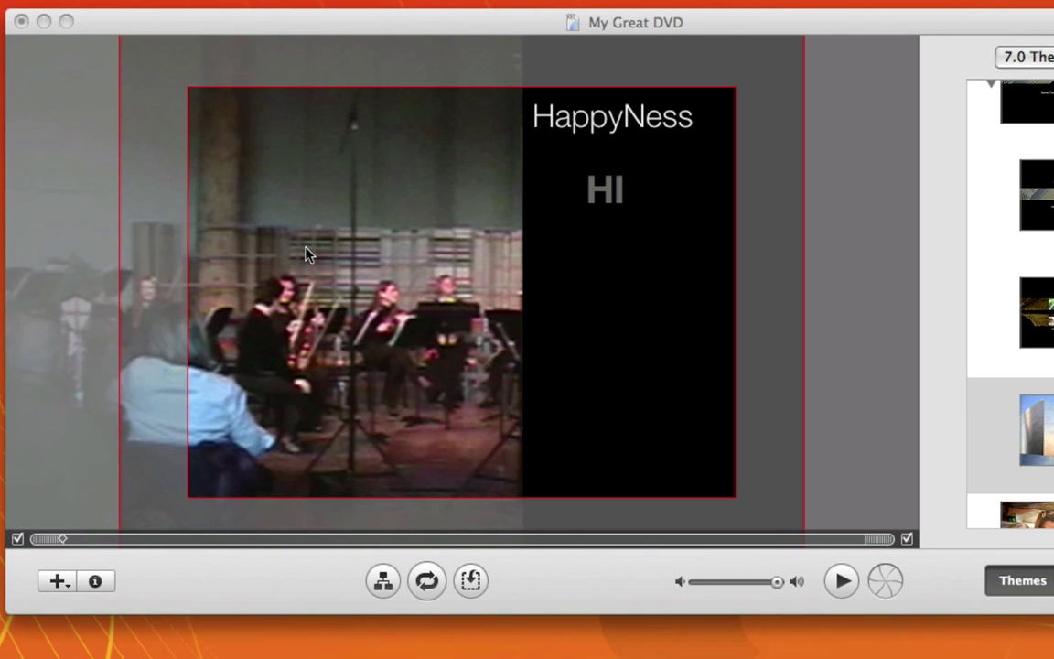
pyautogui.click(316, 181)
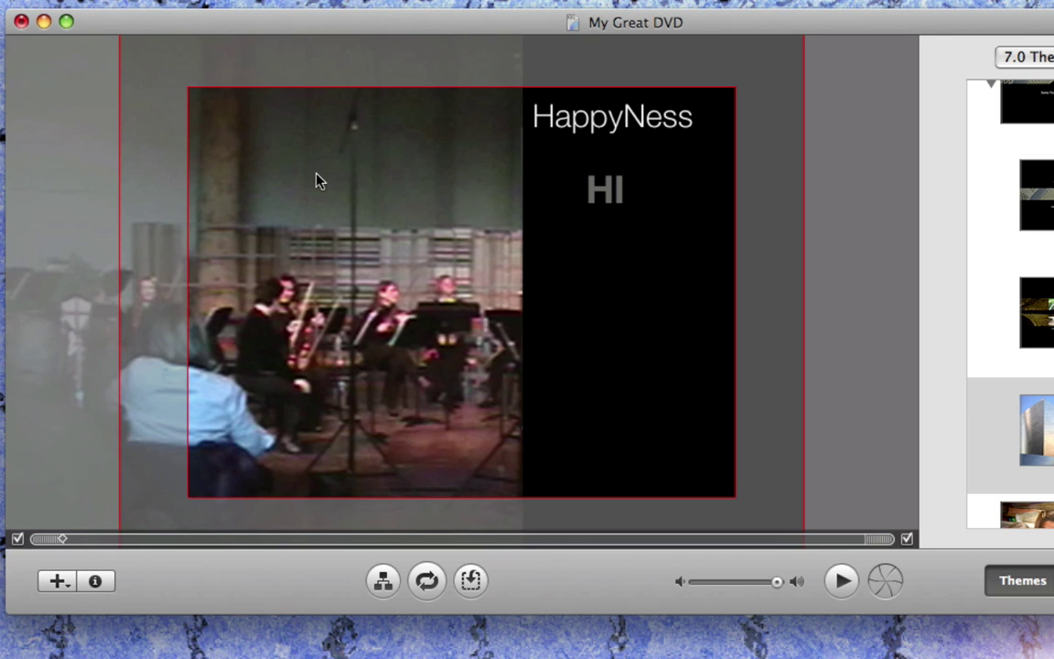
pyautogui.click(359, 239)
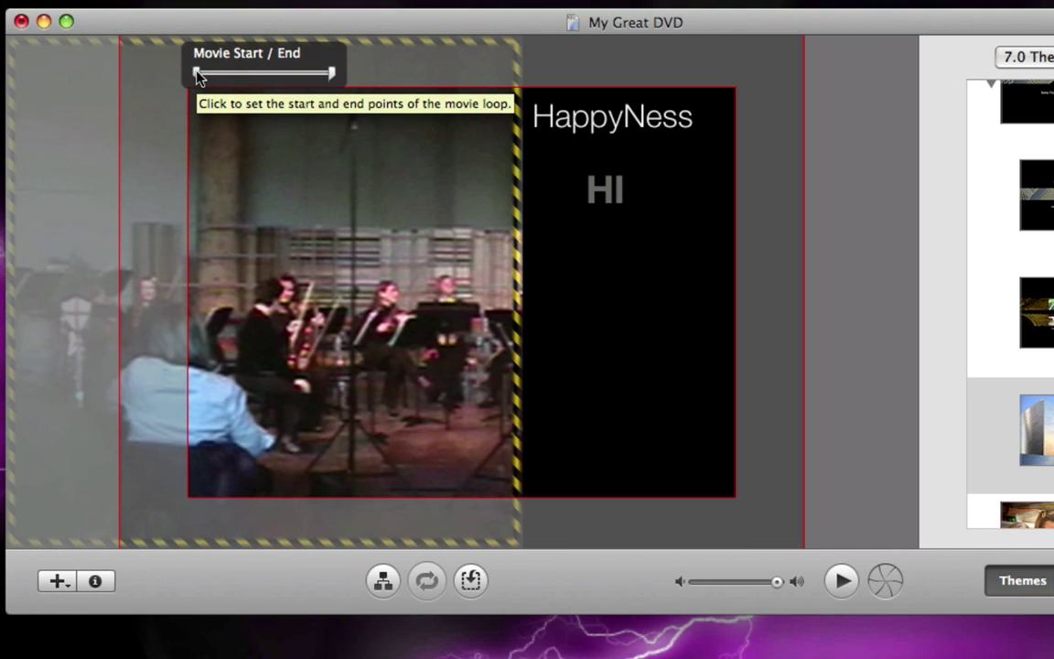
pyautogui.moveTo(200, 77); pyautogui.dragTo(233, 77)
pyautogui.moveTo(332, 76); pyautogui.dragTo(250, 79)
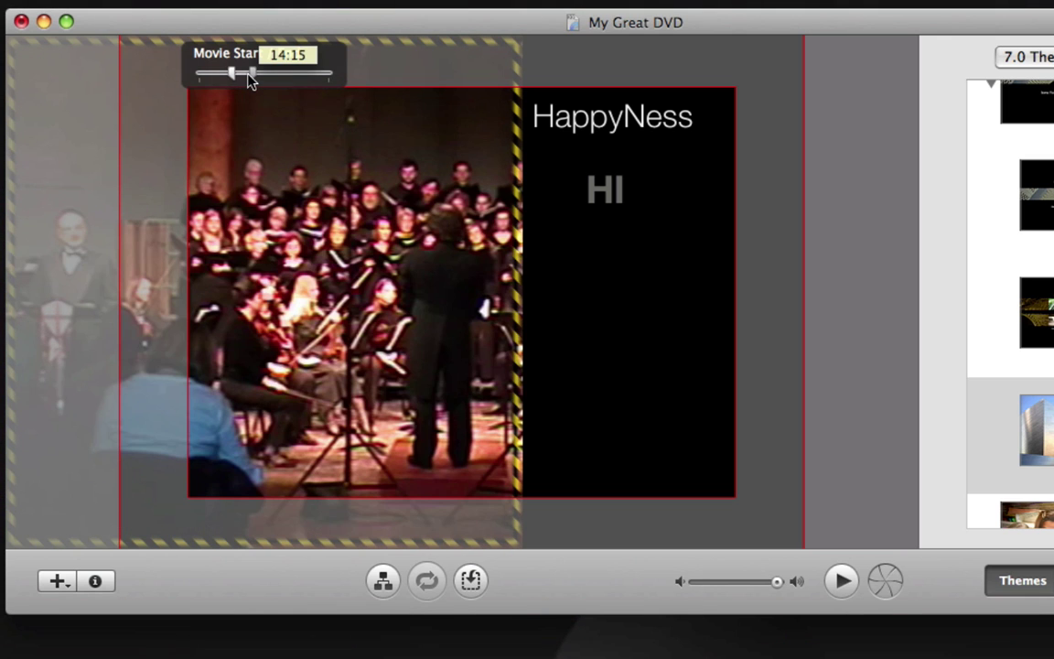
pyautogui.click(623, 283)
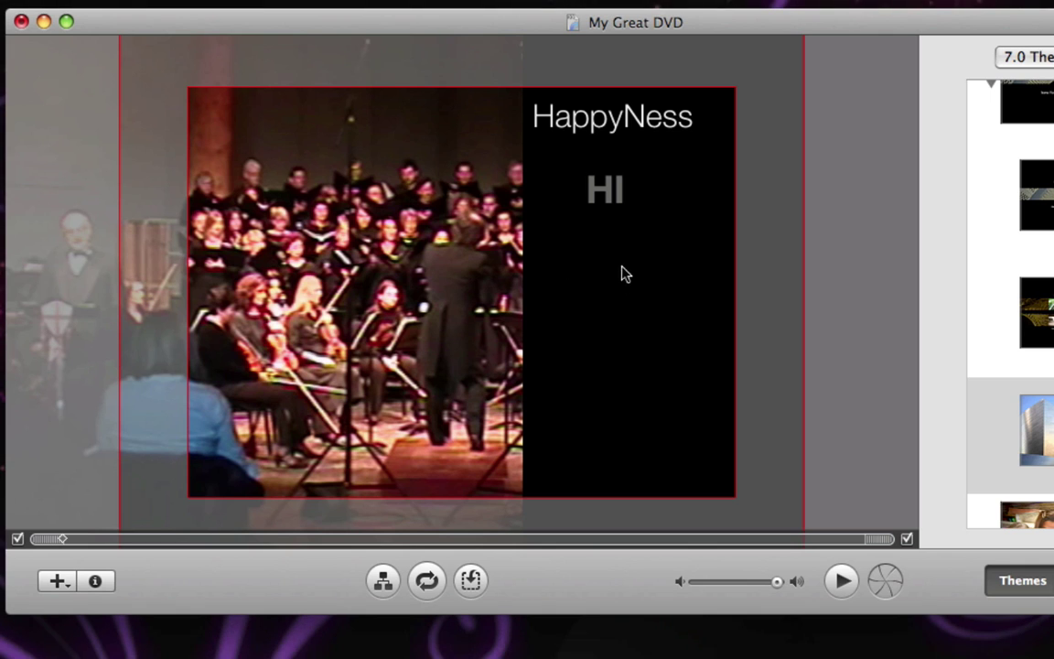
pyautogui.click(427, 582)
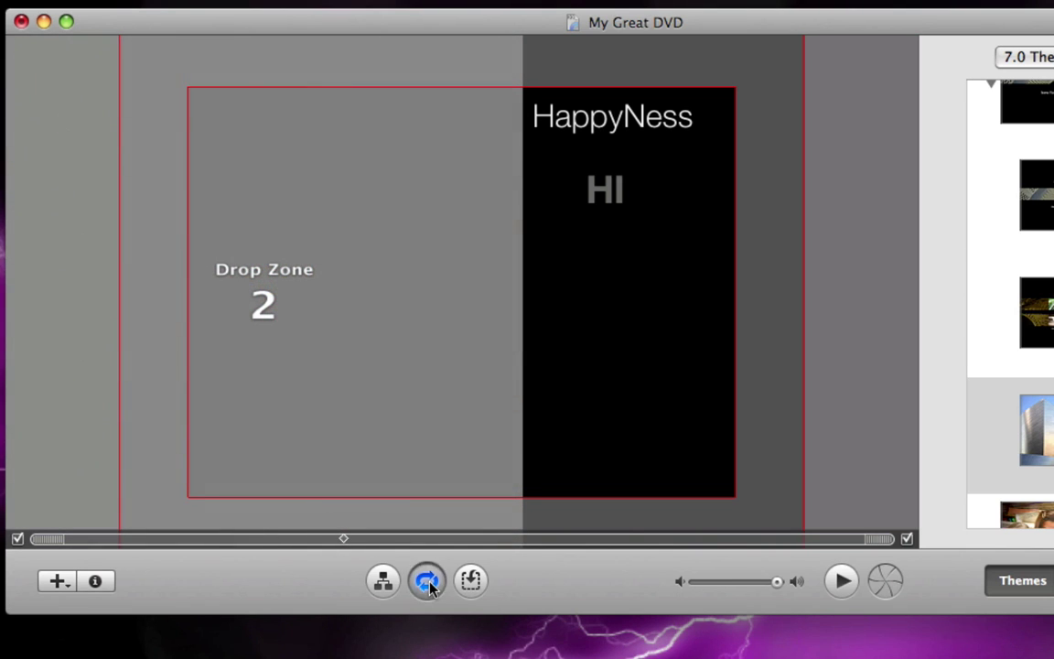
# Step: Put the concert video into Drop Zone 2 with its start moved to 22:51
pyautogui.click(428, 582)
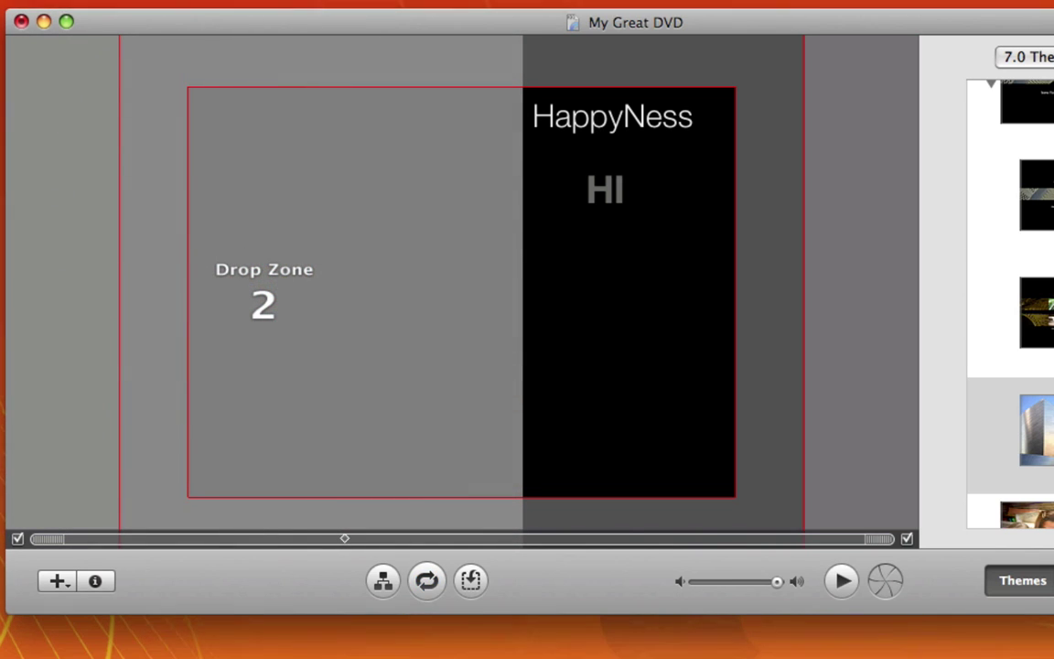
pyautogui.moveTo(583, 343); pyautogui.dragTo(348, 313)
pyautogui.click(381, 204)
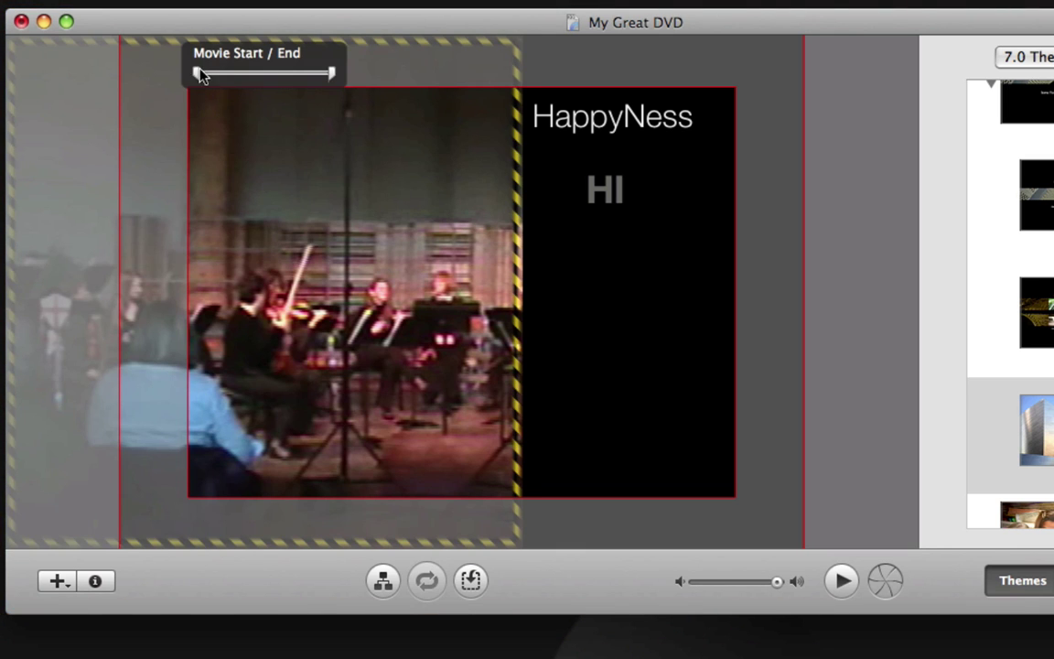
pyautogui.moveTo(199, 75); pyautogui.dragTo(322, 80)
pyautogui.click(662, 364)
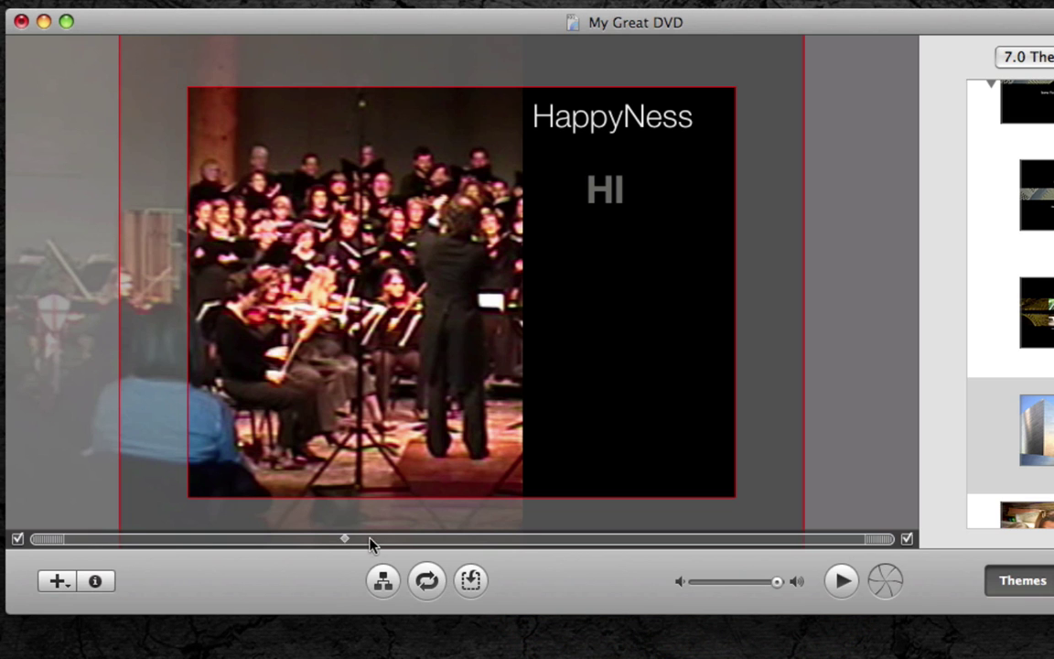
pyautogui.click(532, 539)
# Step: Scrub to Drop Zone 3, fill it with MOVIE02_2.mp4 and trim it to 9:24–11:01
pyautogui.click(733, 540)
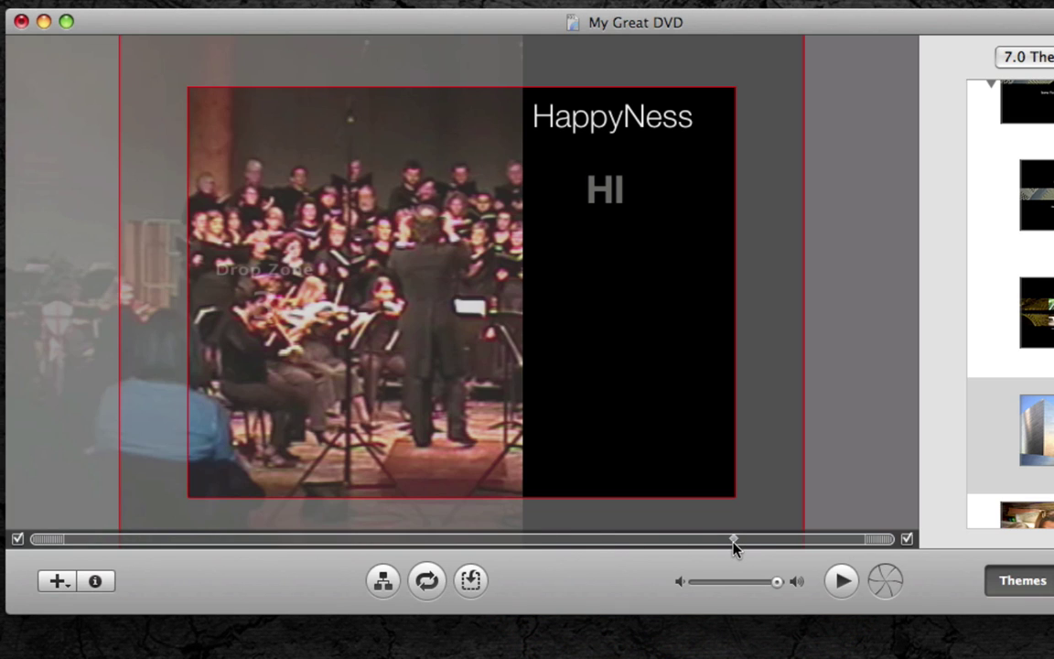
pyautogui.click(759, 540)
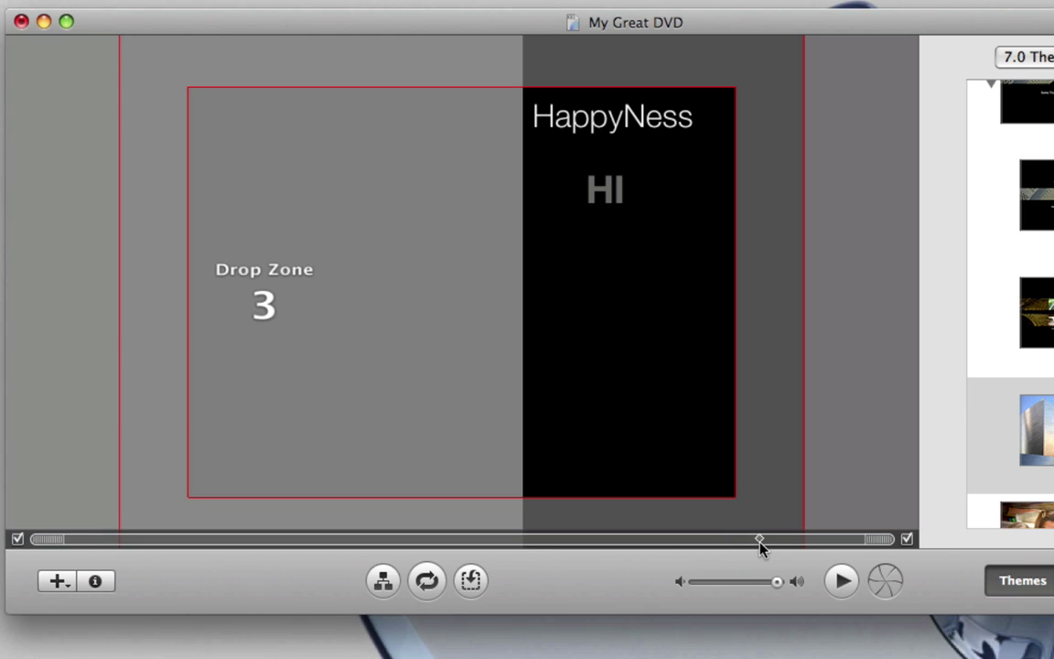
pyautogui.moveTo(787, 311); pyautogui.dragTo(362, 287)
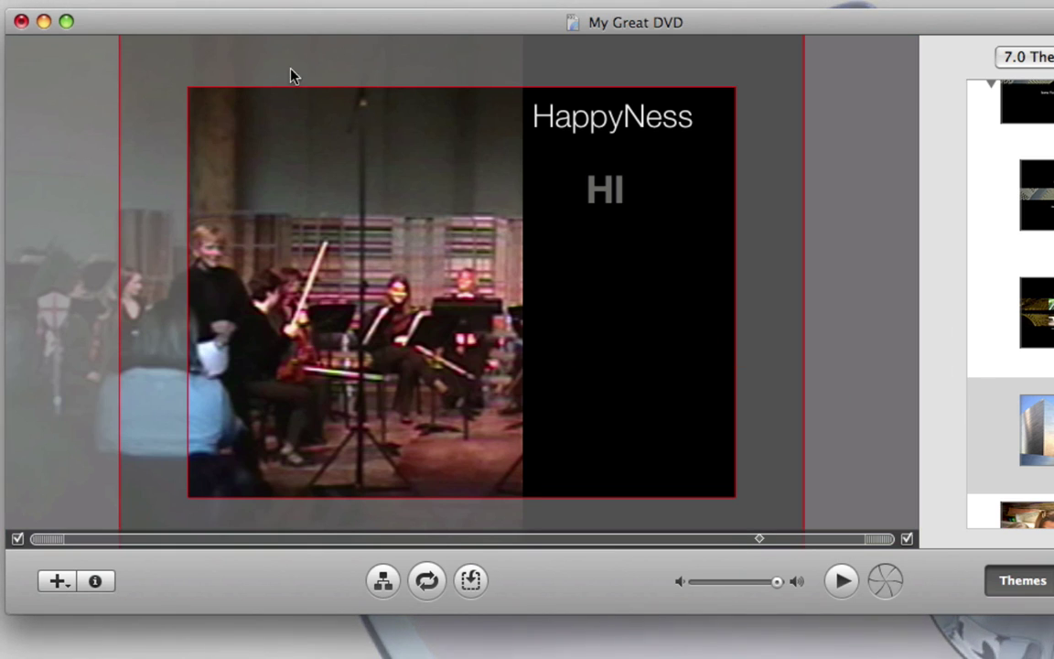
pyautogui.moveTo(245, 83)
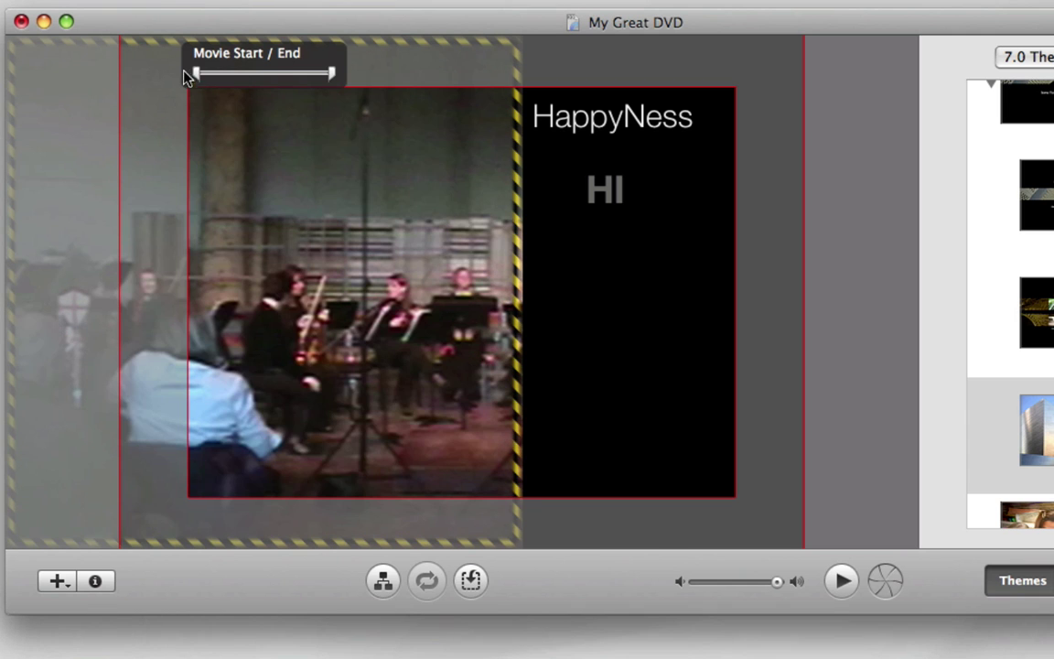
pyautogui.moveTo(200, 72); pyautogui.dragTo(217, 77)
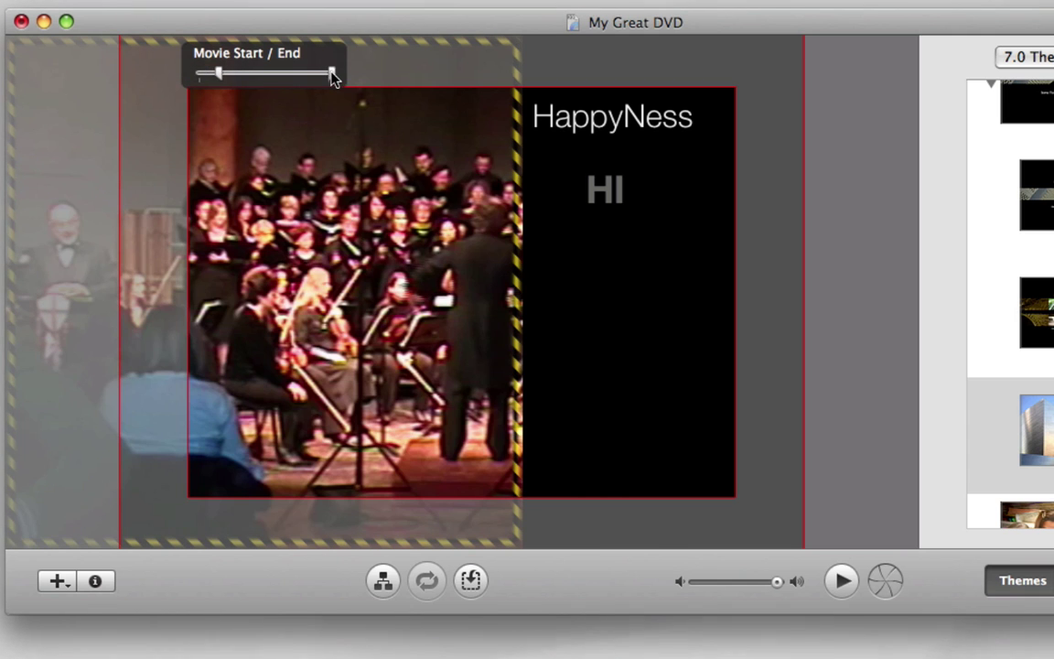
pyautogui.moveTo(332, 75); pyautogui.dragTo(236, 77)
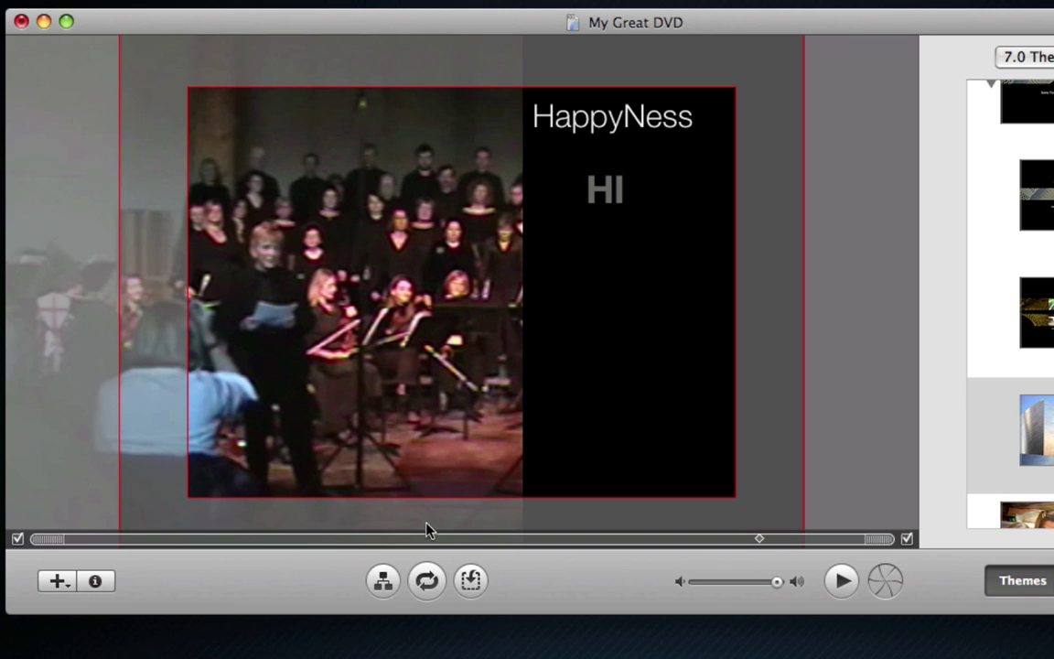
# Step: Open the DVD map and inspect the autoplay slot and the HappyNess menu node
pyautogui.click(385, 588)
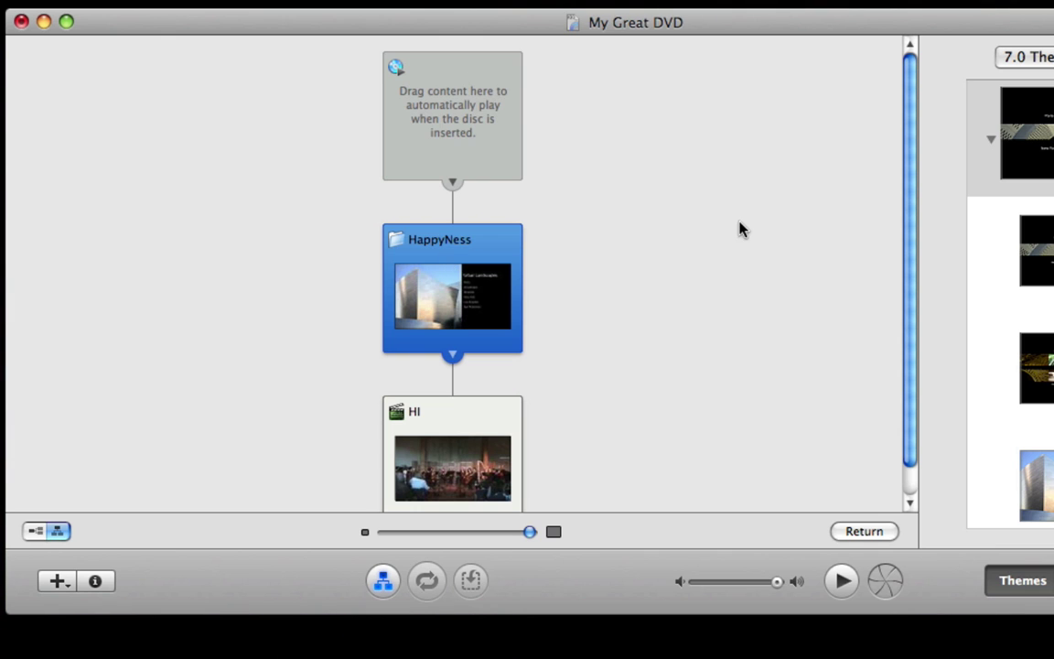
pyautogui.scroll(-2, 884, 274)
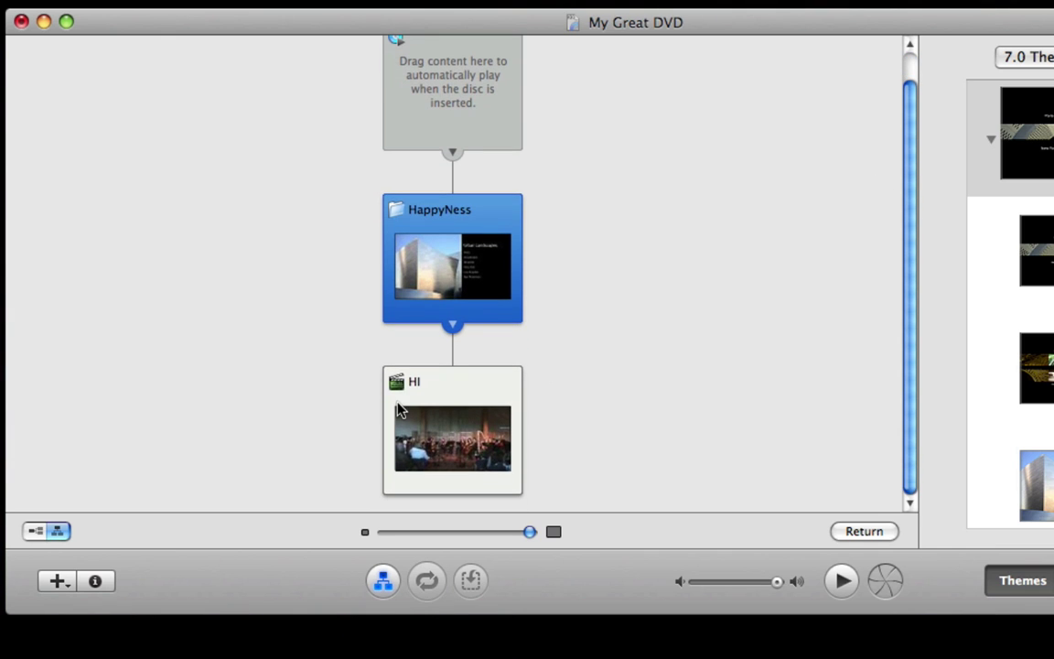
pyautogui.scroll(1, 696, 264)
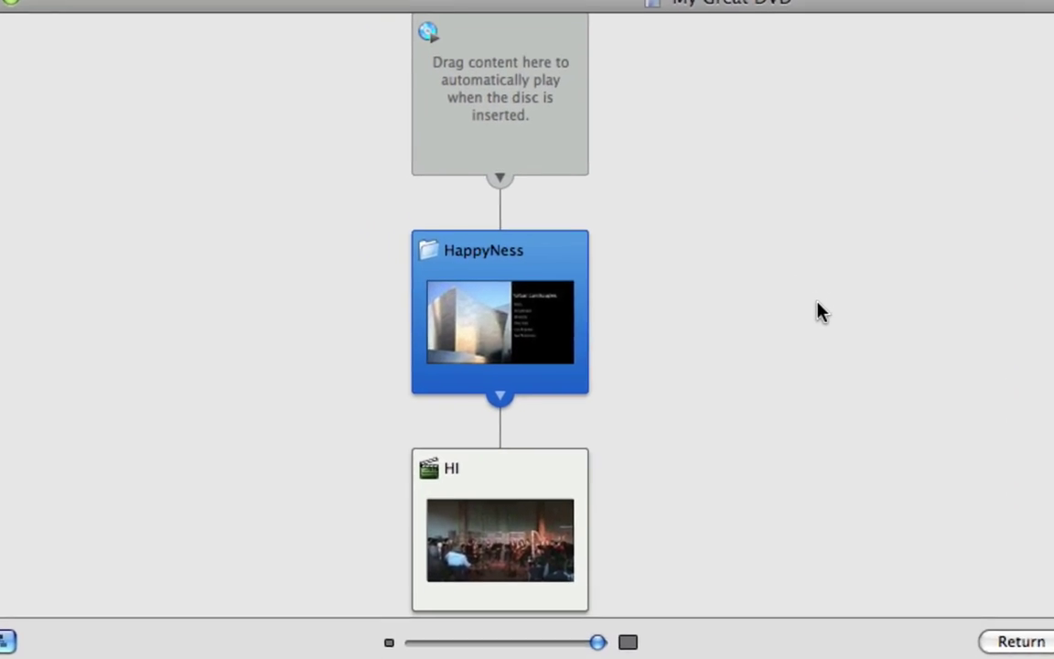
pyautogui.click(525, 73)
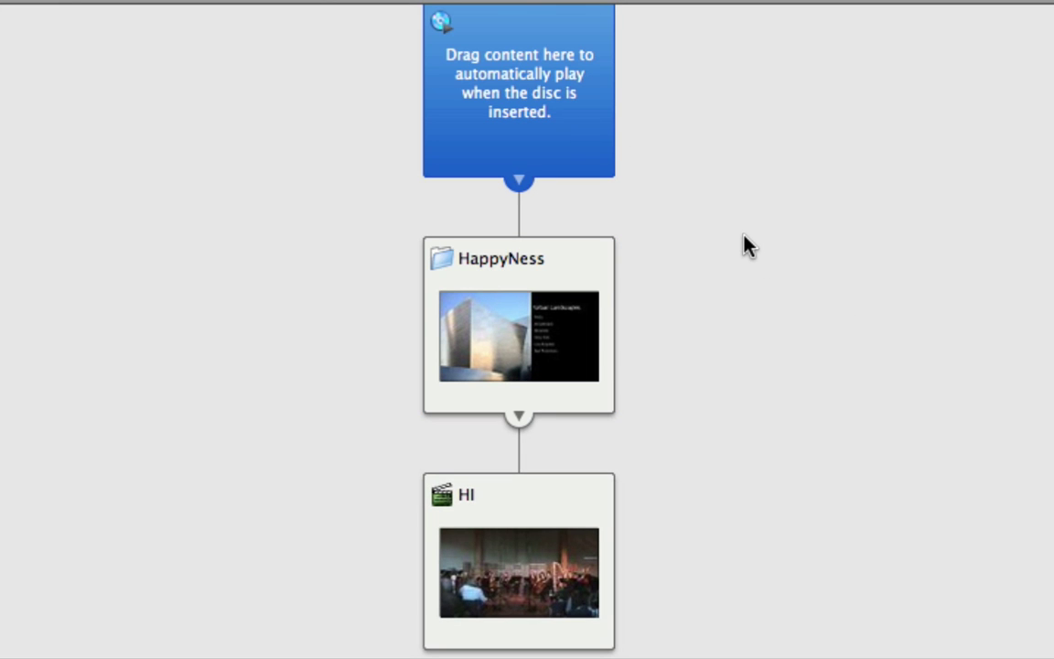
pyautogui.click(532, 291)
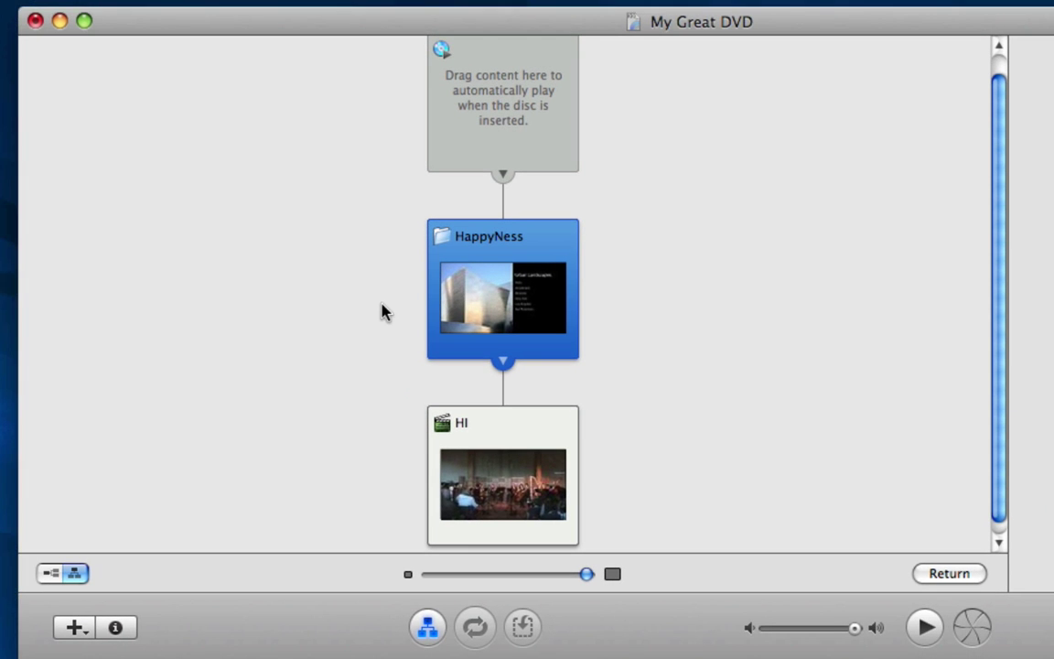
pyautogui.press('Return')
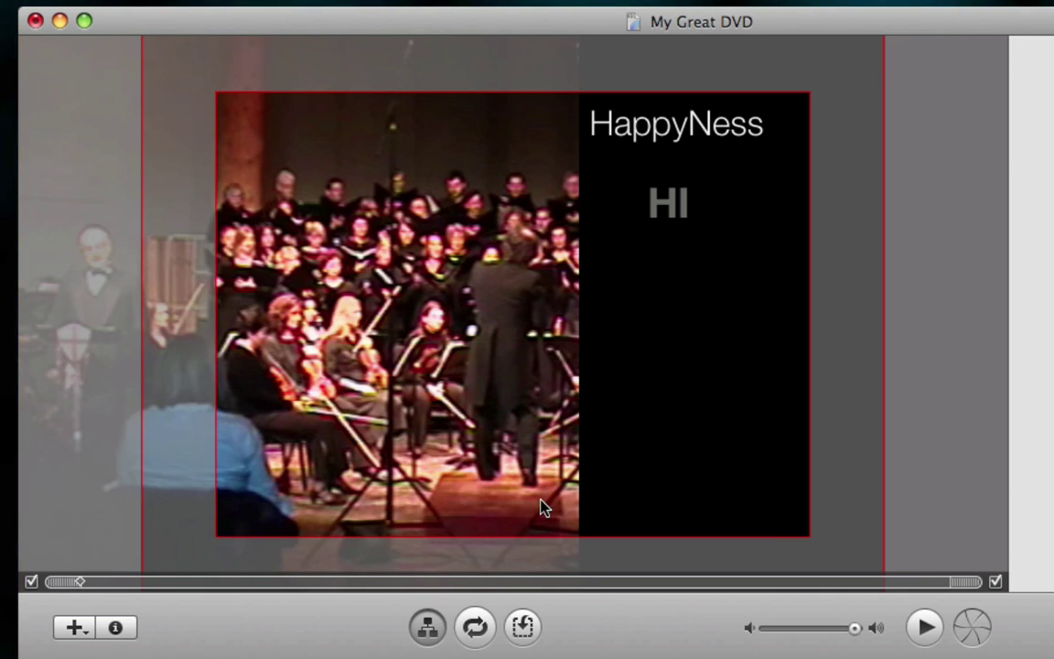
# Step: Reopen the DVD map, check the HI movie node, then return to the HappyNess menu
pyautogui.press('super+shift+m')
pyautogui.click(497, 469)
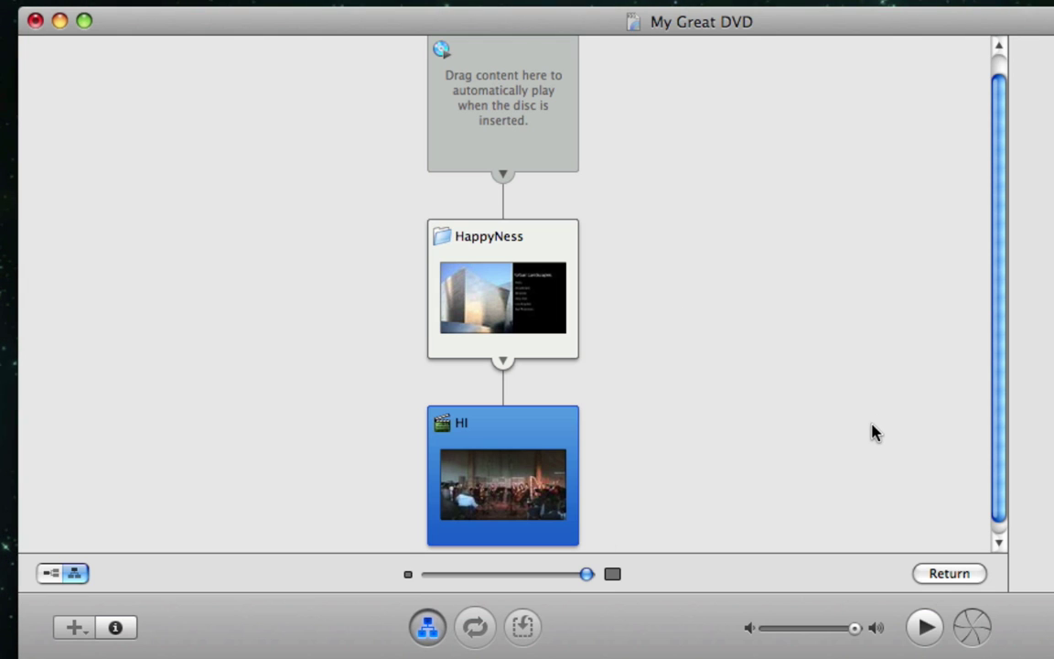
pyautogui.click(414, 640)
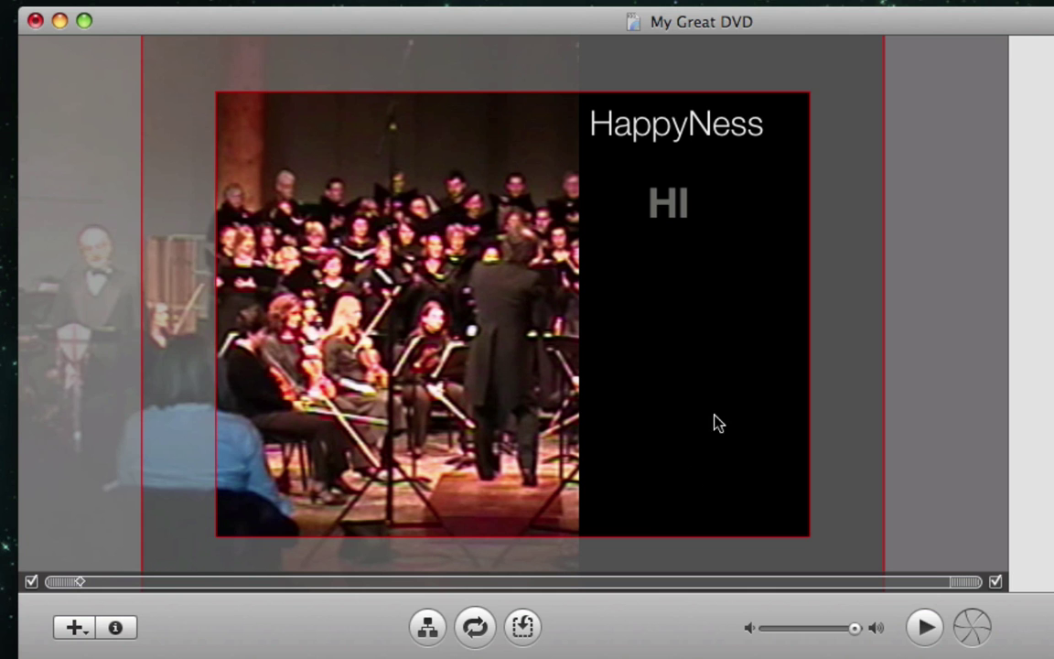
pyautogui.click(661, 139)
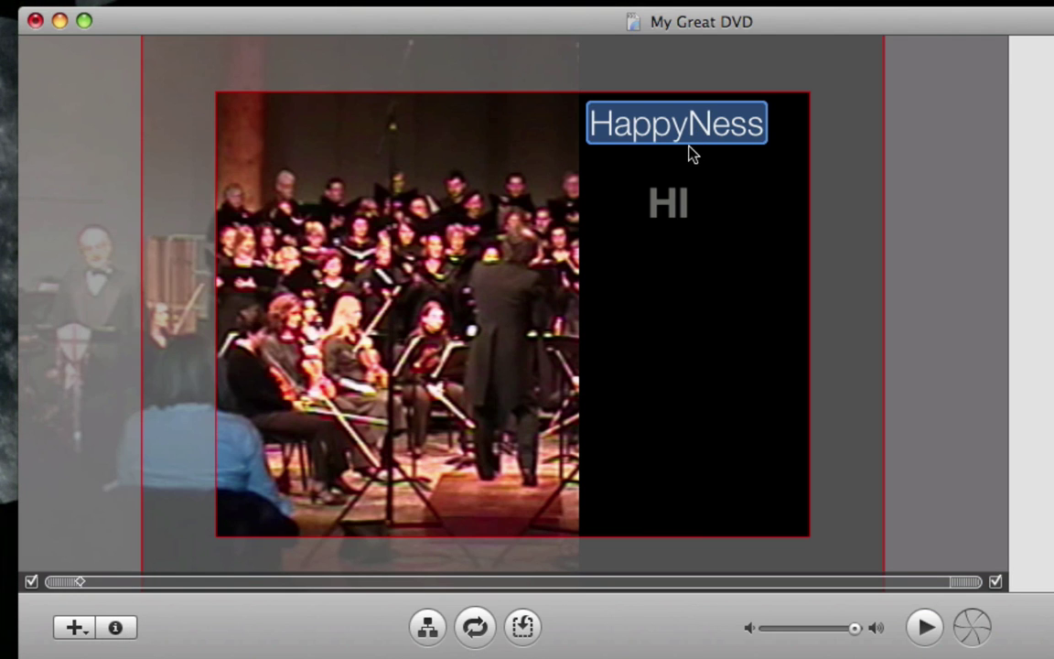
# Step: Make the HappyNess title pink, then show the Menu Info settings
pyautogui.click(116, 627)
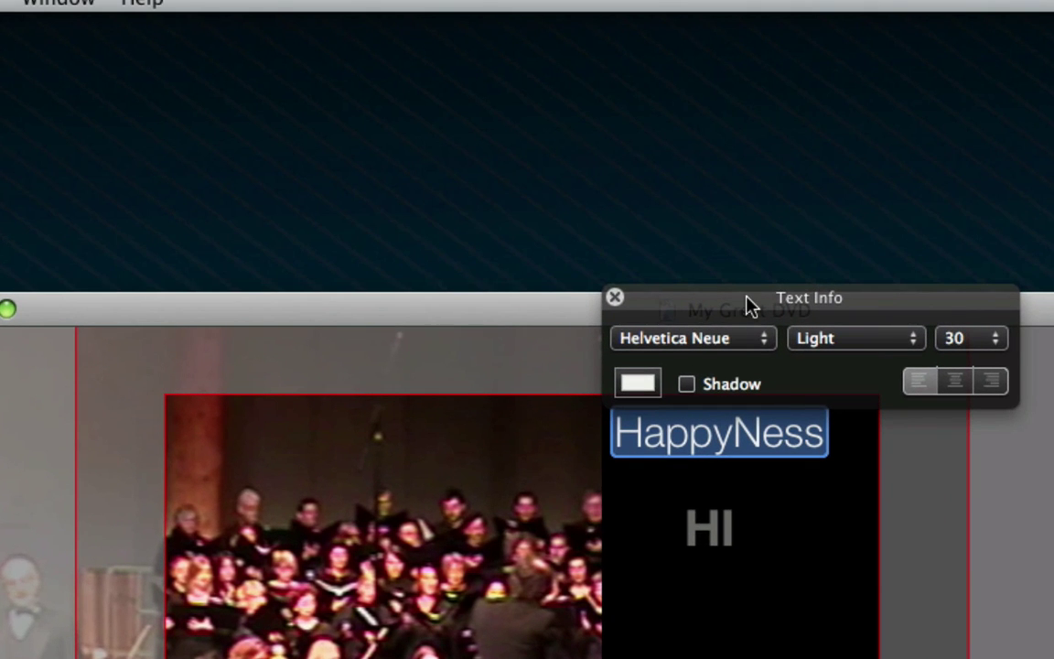
pyautogui.moveTo(746, 305); pyautogui.dragTo(474, 120)
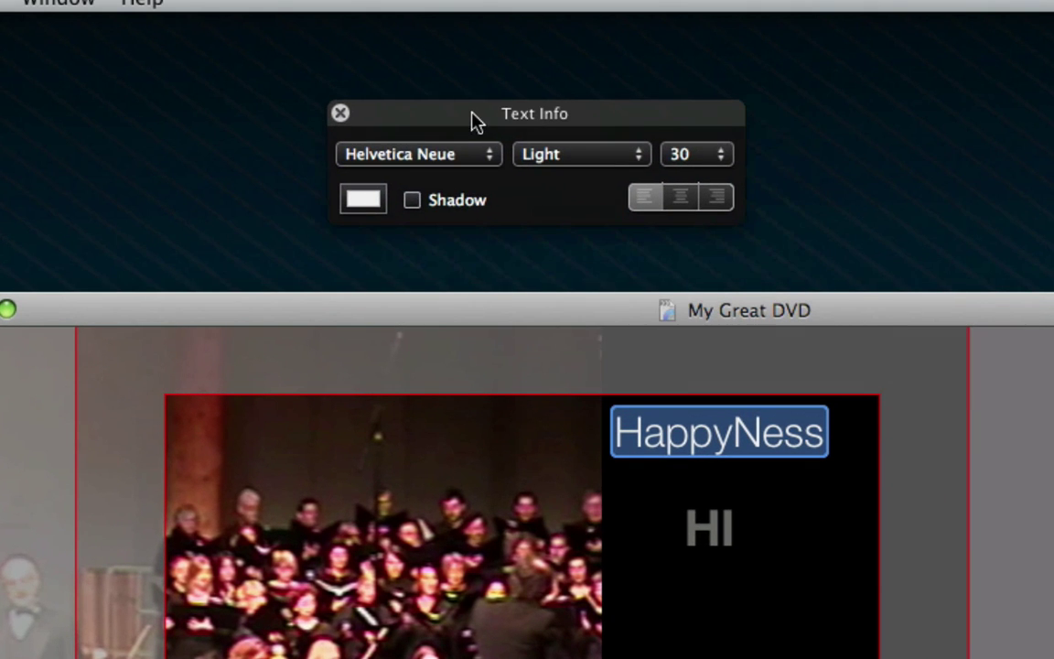
pyautogui.click(363, 198)
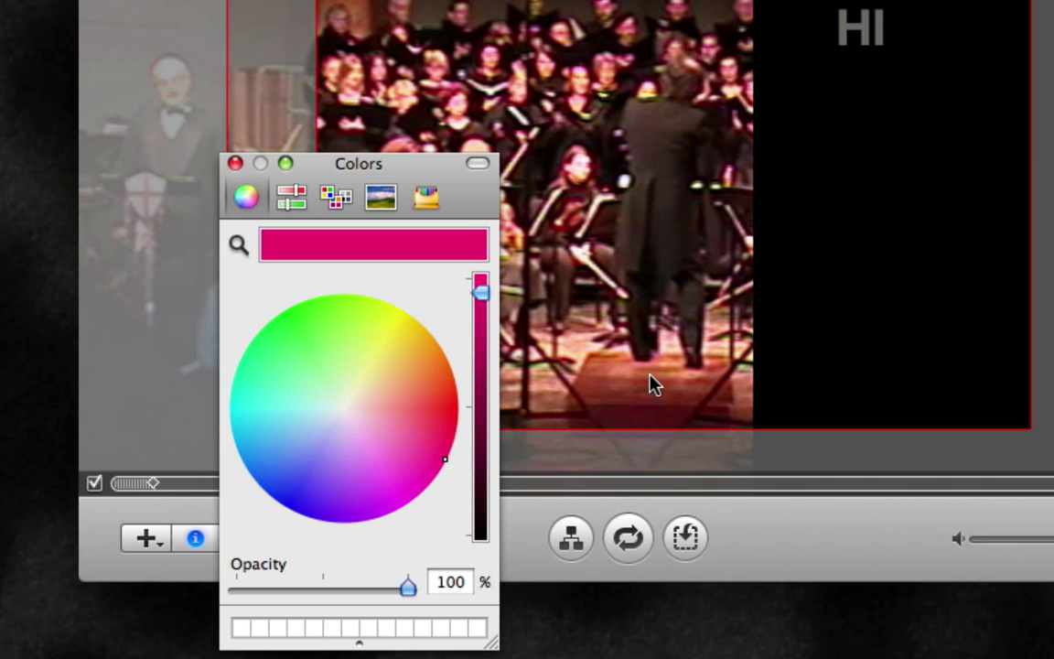
pyautogui.click(899, 188)
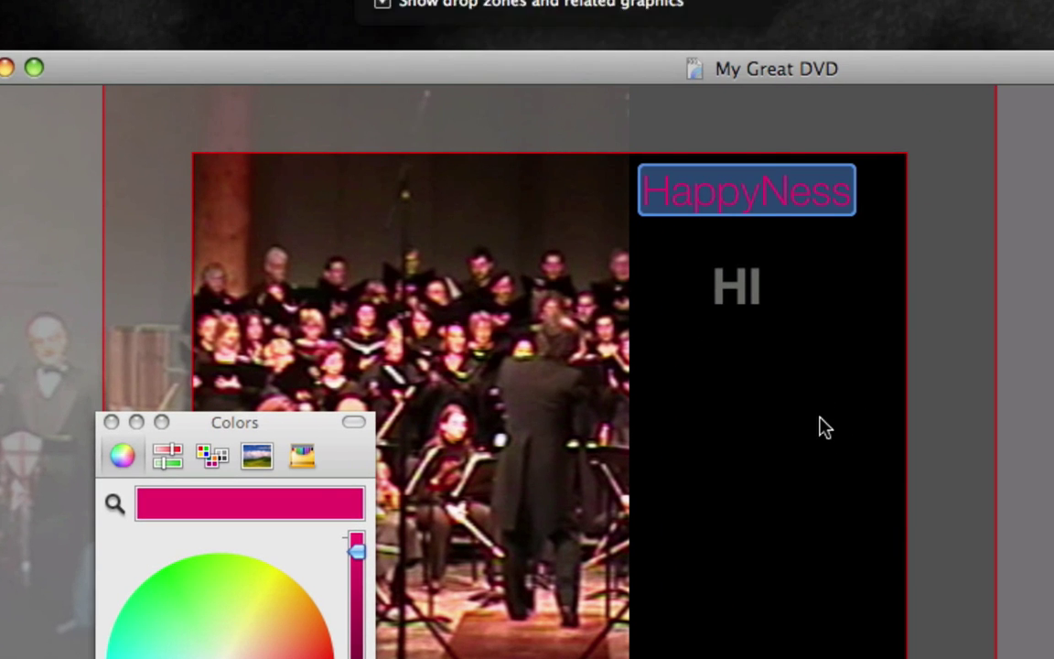
pyautogui.click(828, 536)
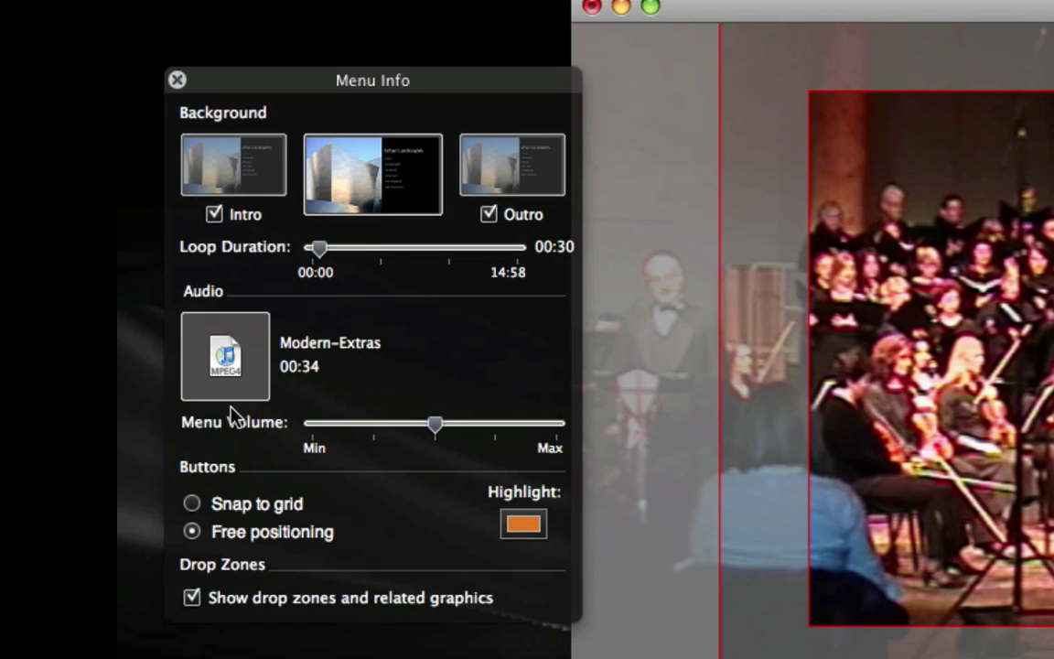
# Step: Close Menu Info, select the HappyNess title and HI button, then view the DVD map
pyautogui.click(178, 82)
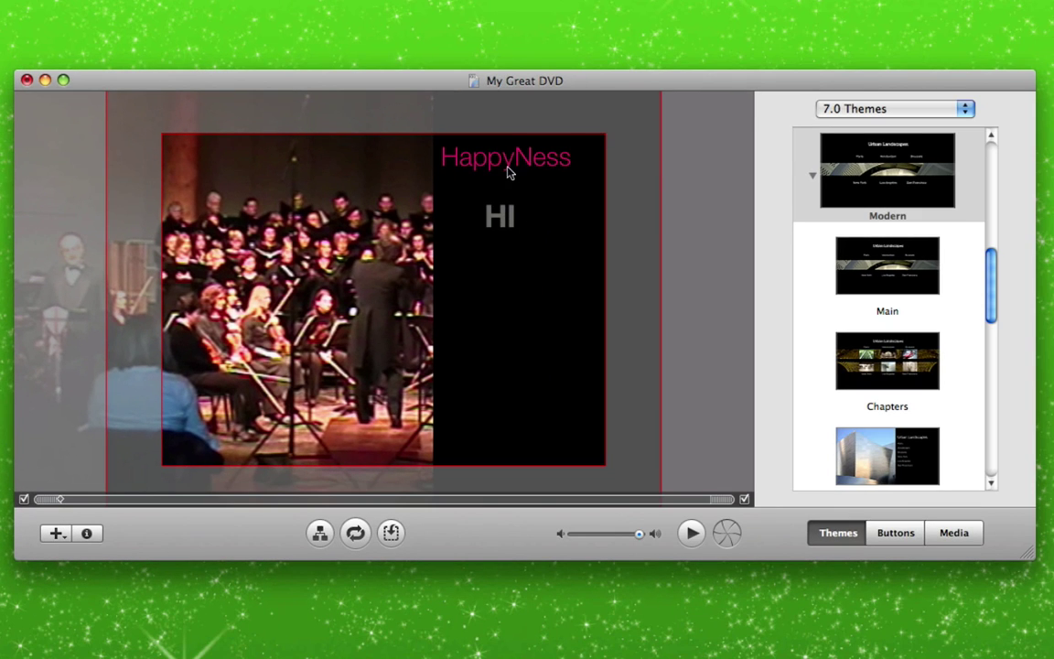
pyautogui.click(509, 160)
pyautogui.click(510, 220)
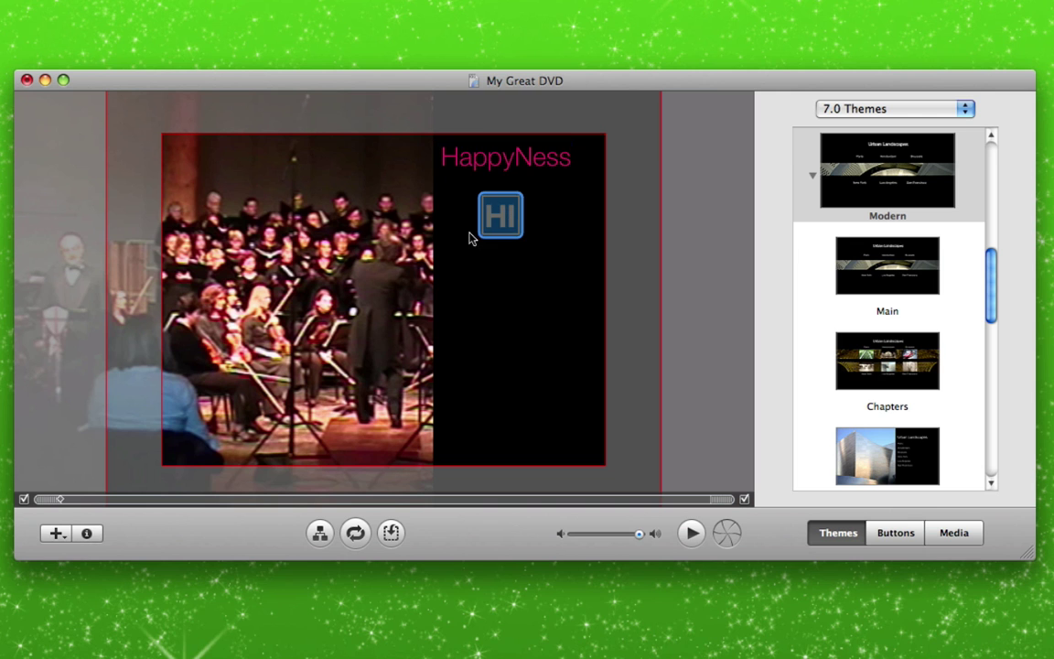
pyautogui.click(325, 527)
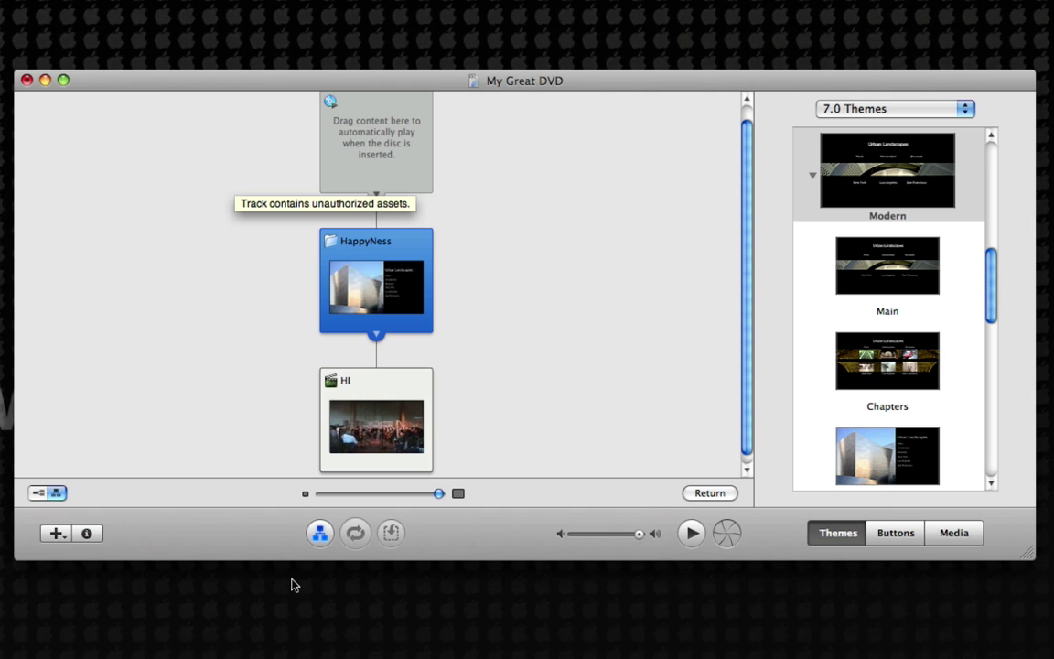
# Step: Exit the DVD map back to the HappyNess menu editor
pyautogui.click(319, 533)
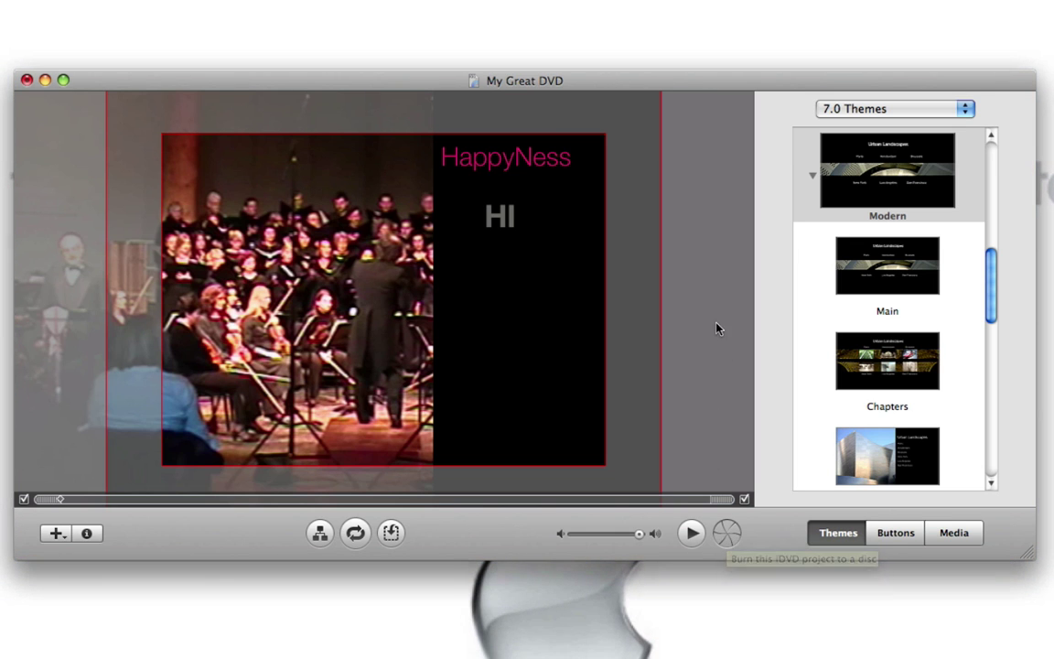
# Step: Close the project window and choose Don't Save to discard changes
pyautogui.click(26, 81)
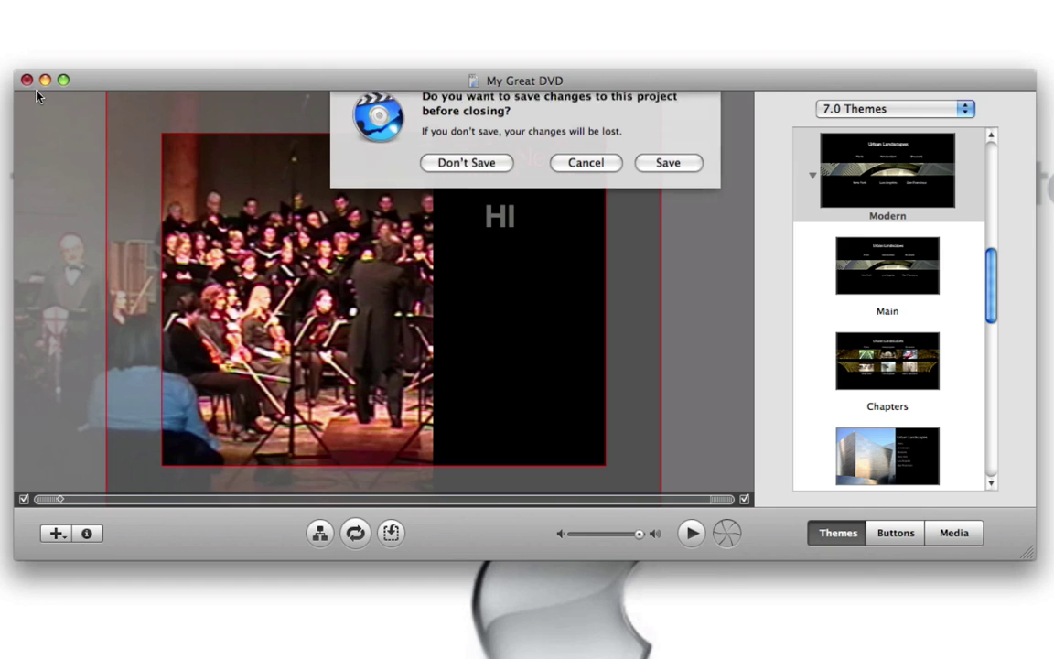
pyautogui.click(490, 182)
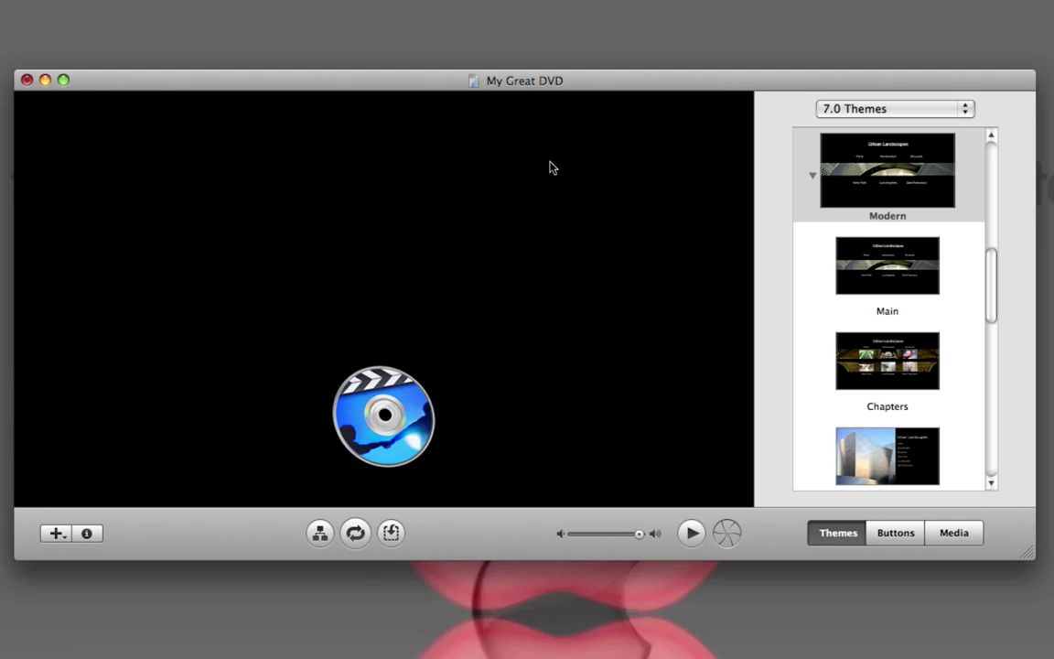